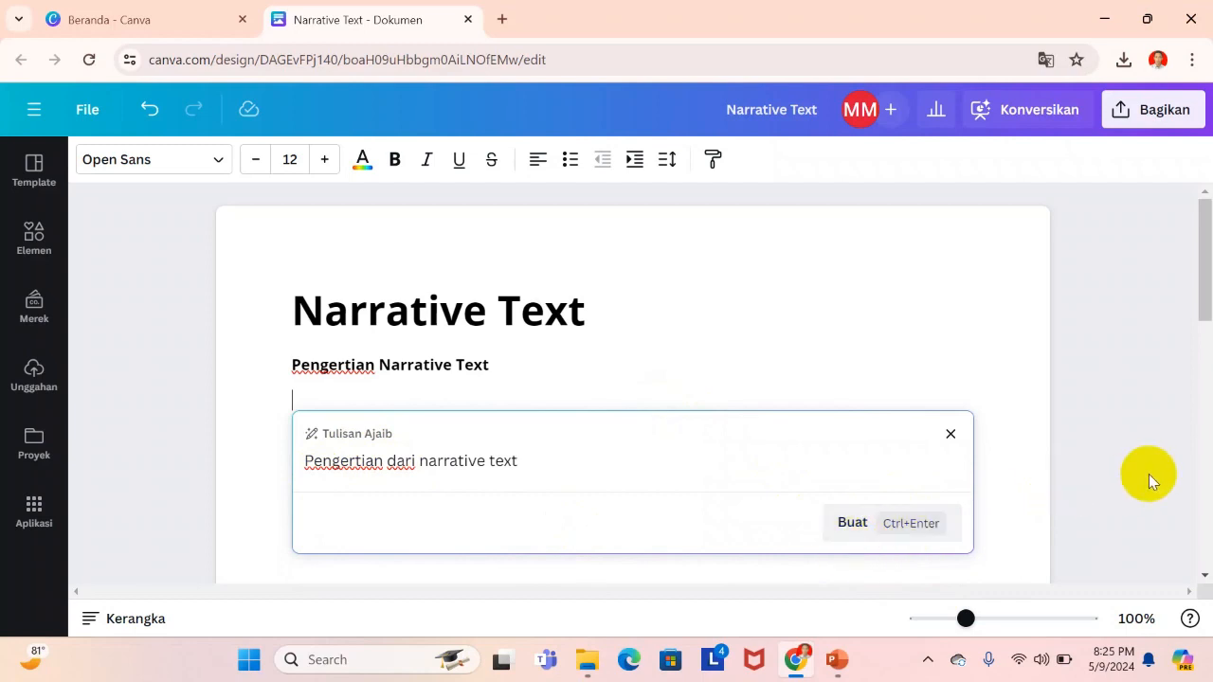
# Step: Generate text with Tulisan Ajaib from the prompt "Pengertian dari narrative text", review it, and insert it below the "Pengertian Narrative Text" heading
pyautogui.hotkey('ctrl', 'Return')
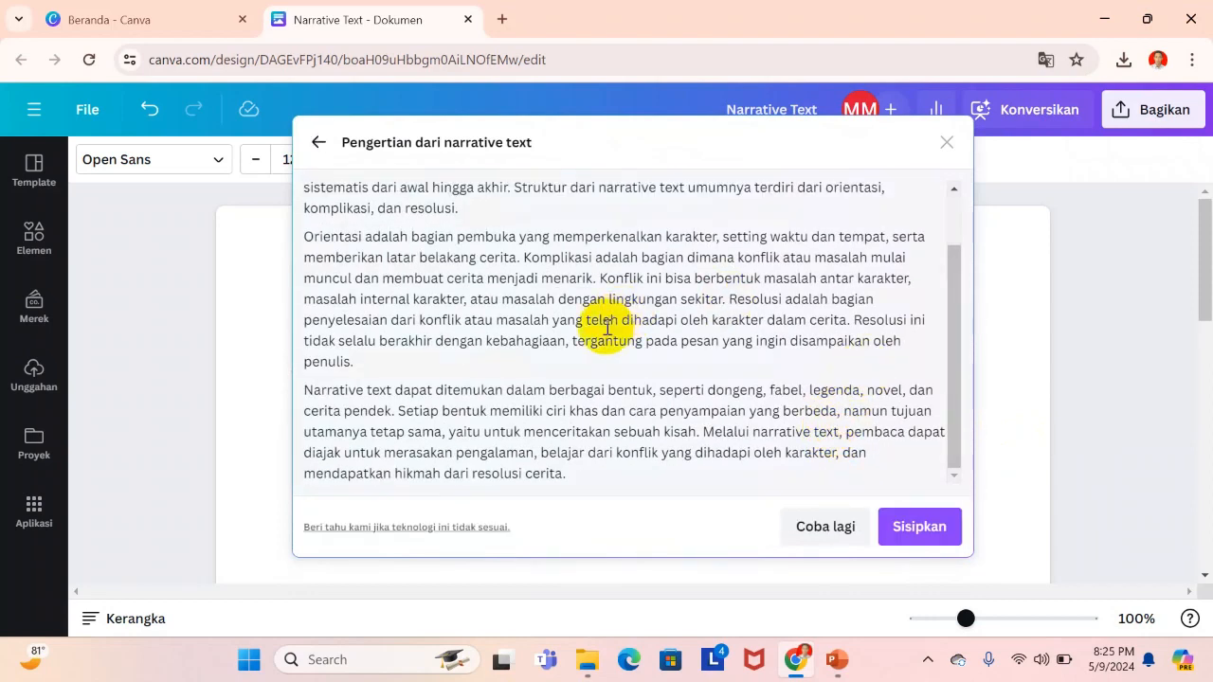
pyautogui.scroll(2, 569, 347)
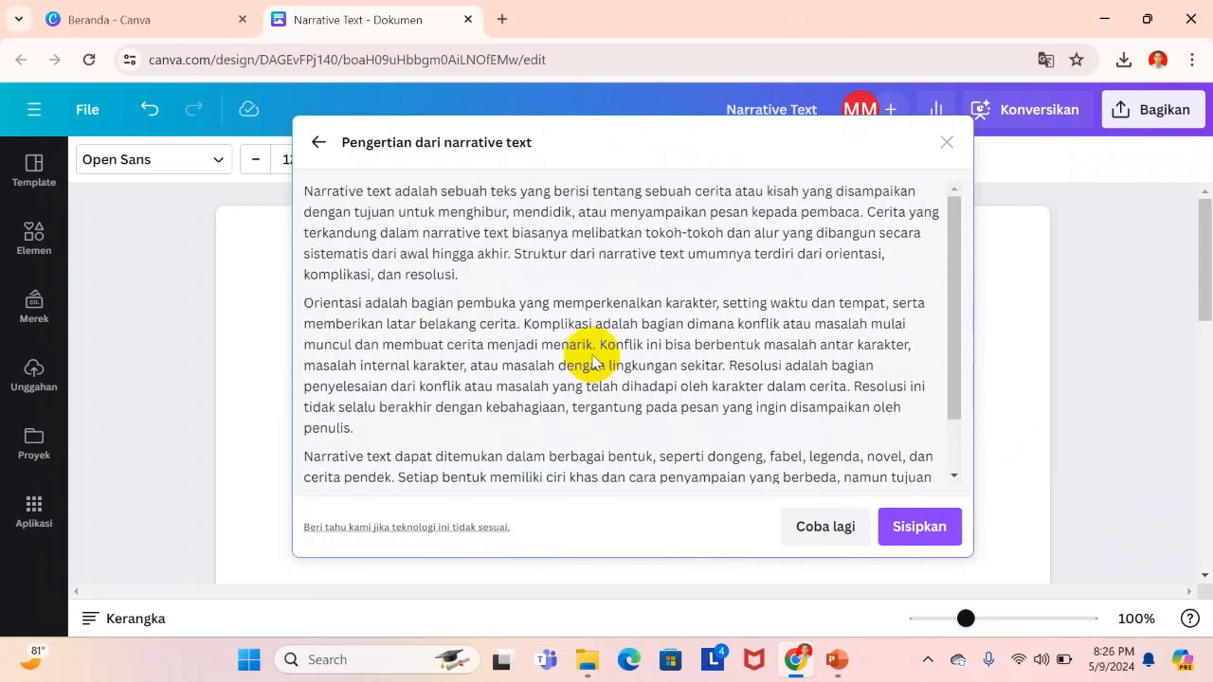
pyautogui.scroll(-2, 590, 347)
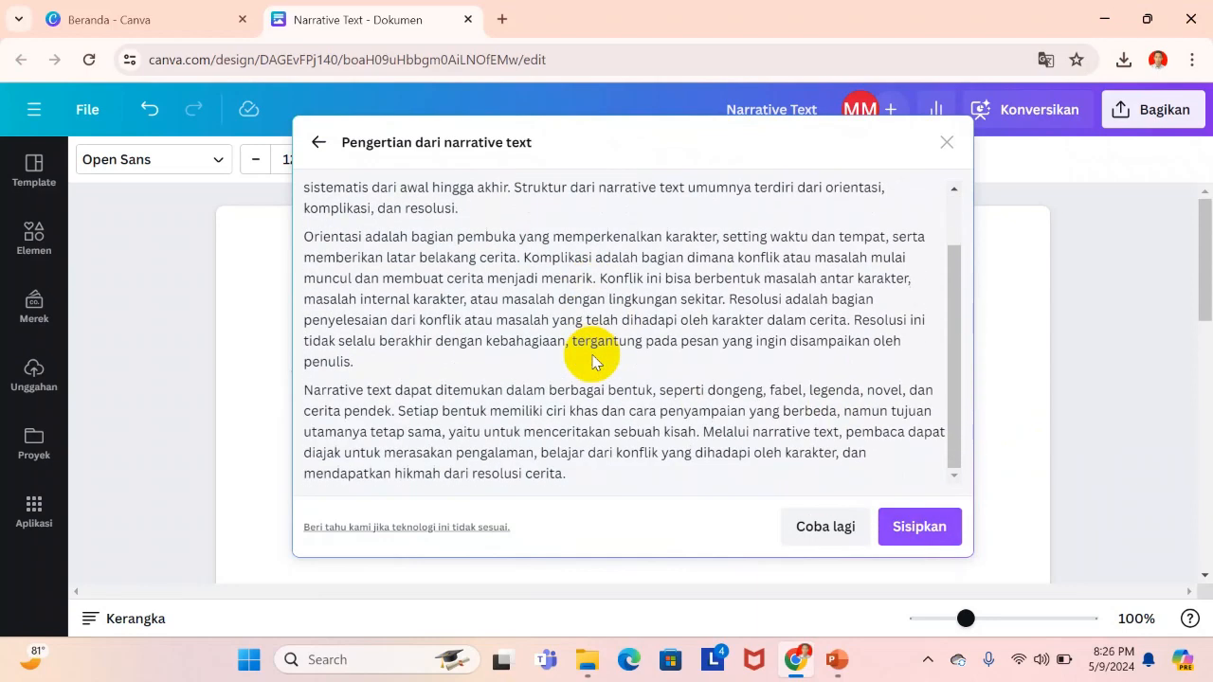
pyautogui.click(912, 527)
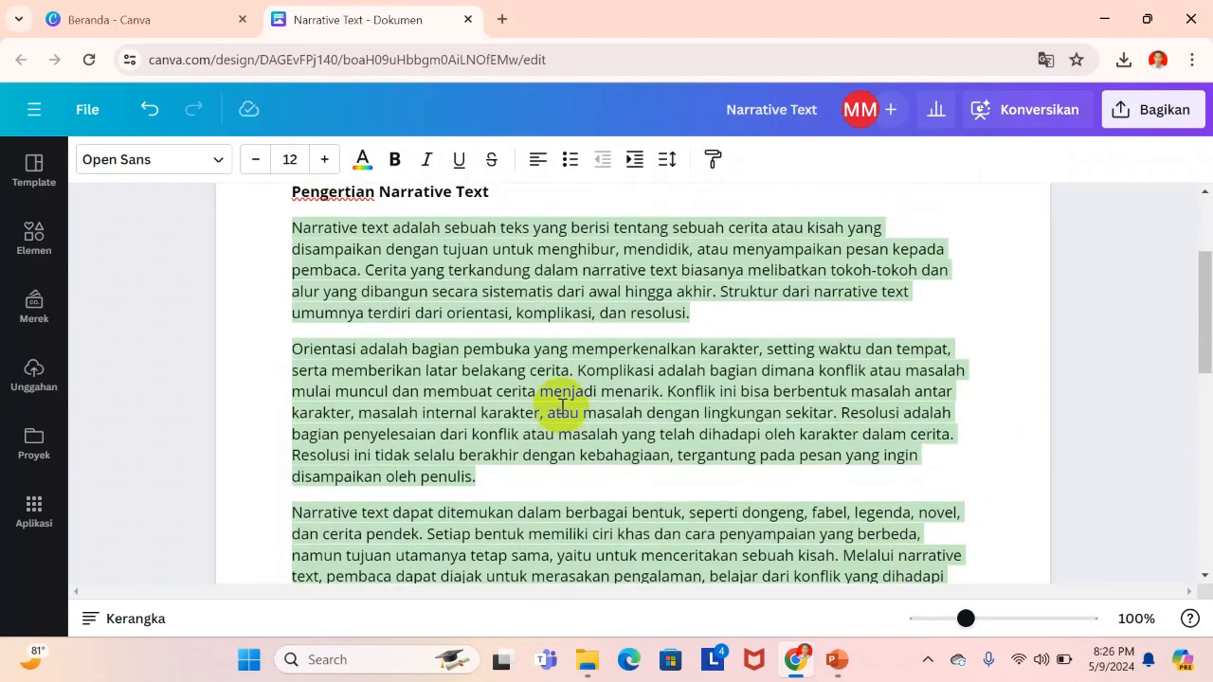
pyautogui.scroll(2, 664, 427)
pyautogui.click(730, 465)
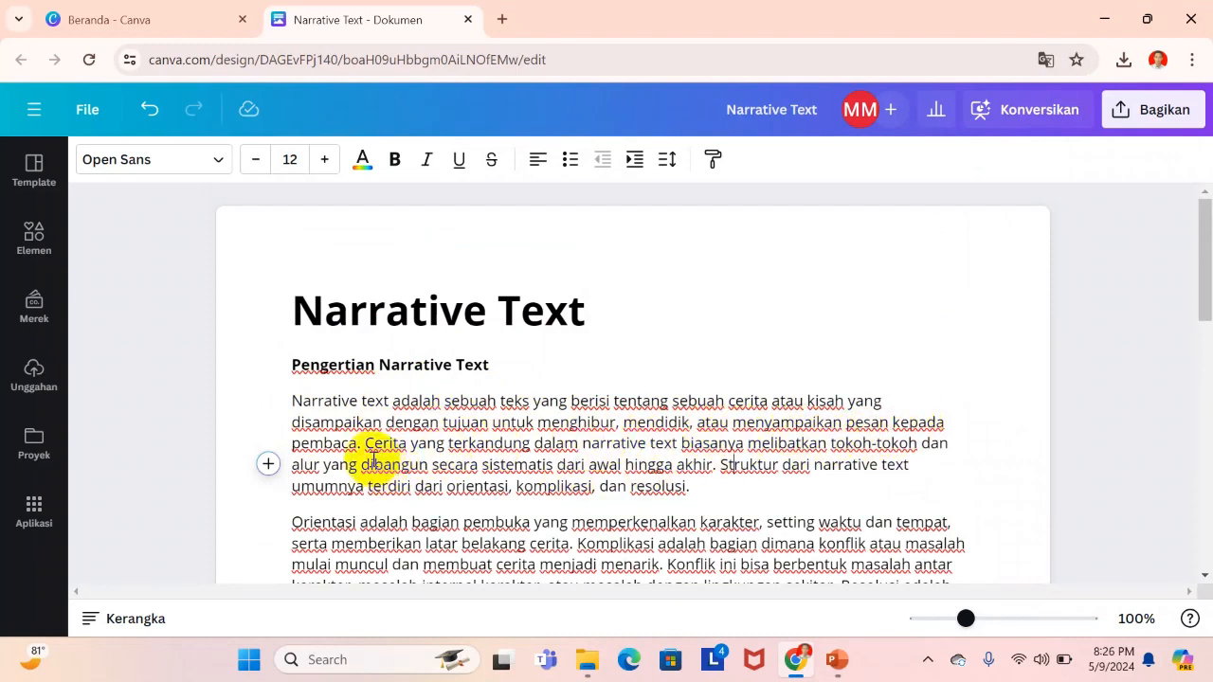
# Step: Split the first inserted paragraph so that "Cerita yang terkandung" starts a new paragraph
pyautogui.moveTo(366, 442); pyautogui.dragTo(377, 443)
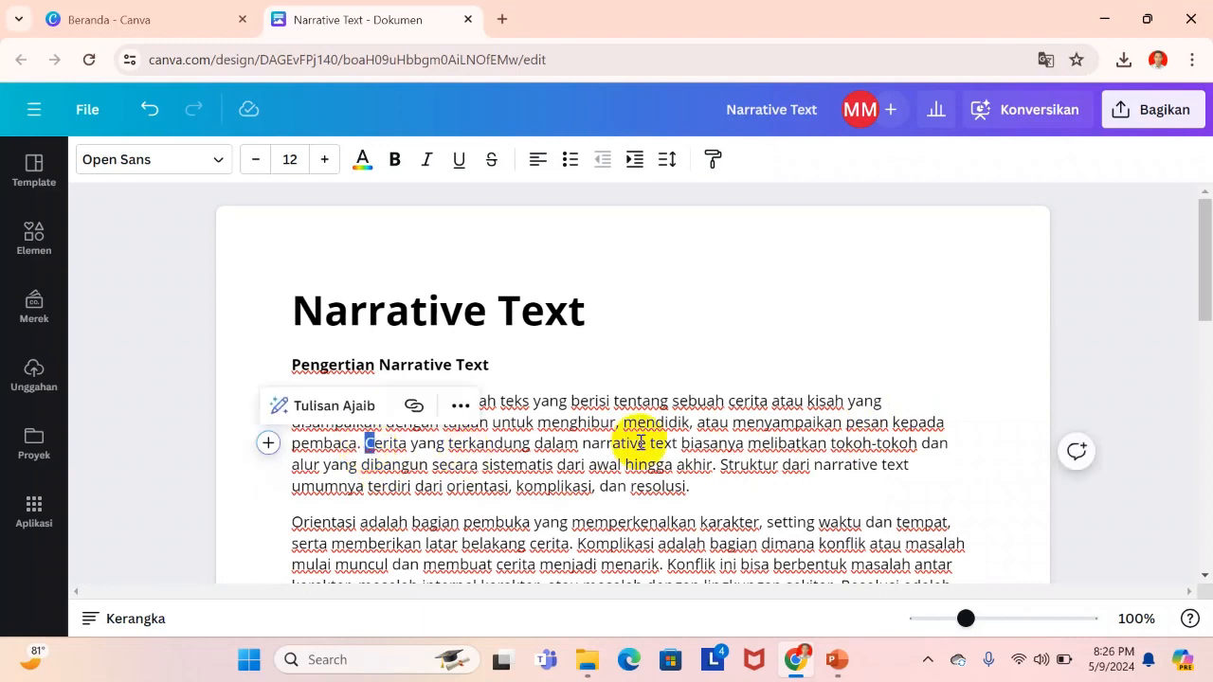
pyautogui.press('Left')
pyautogui.press('Return')
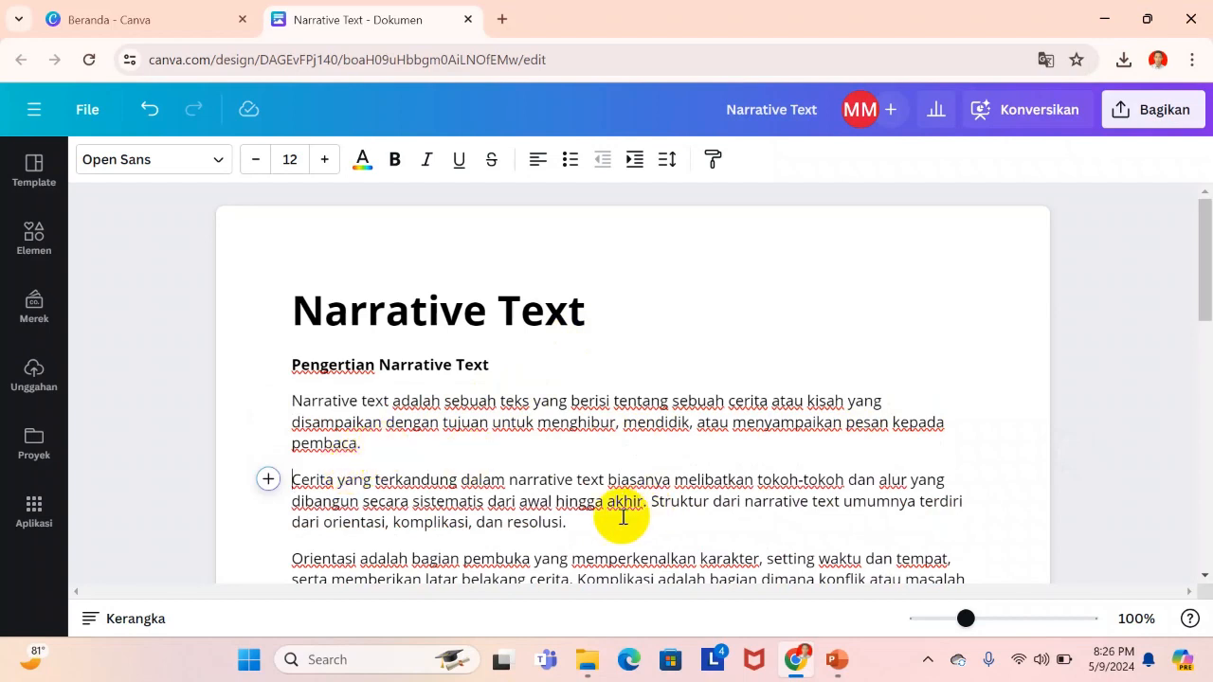
# Step: Add the line "Generic Structure of Narrative Text" above the paragraph beginning with "Cerita yang terkandung"
pyautogui.write('Generic')
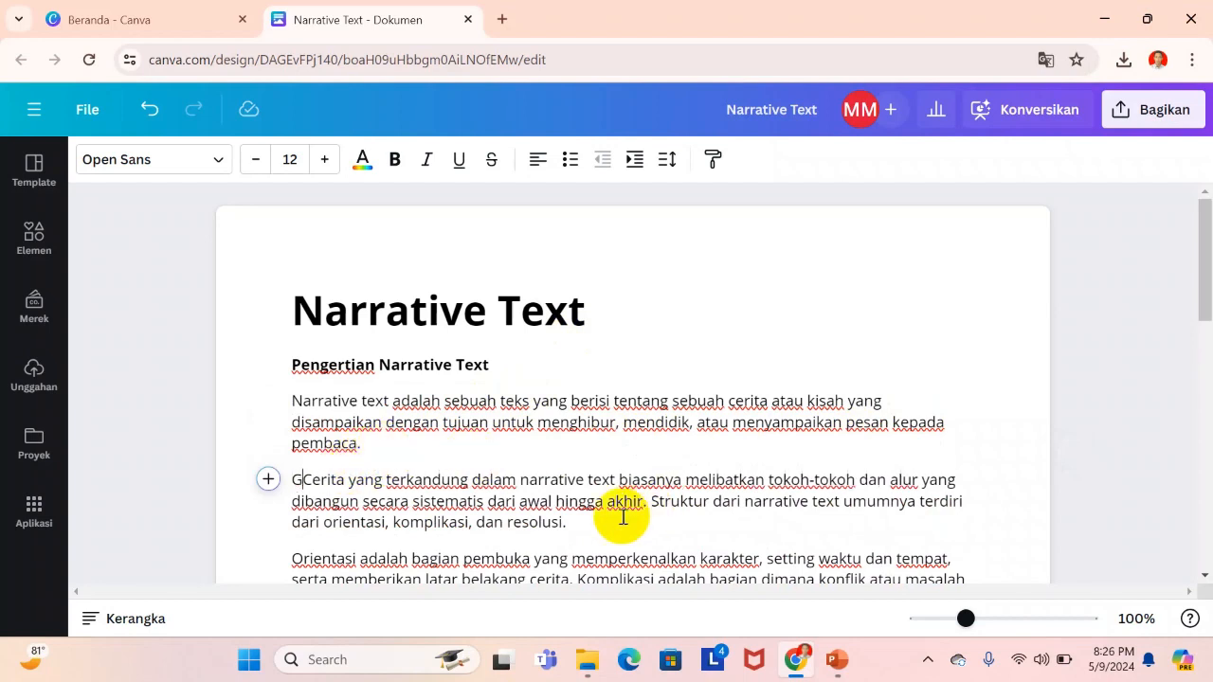
pyautogui.write(' Str')
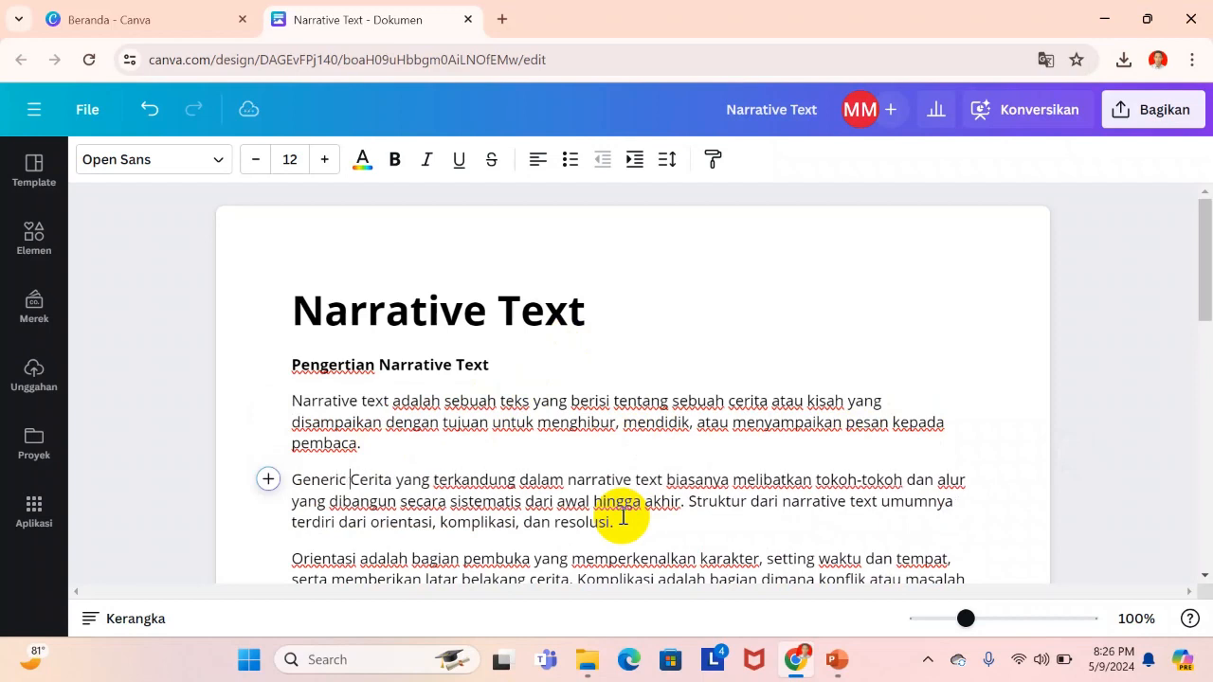
pyautogui.write('uct')
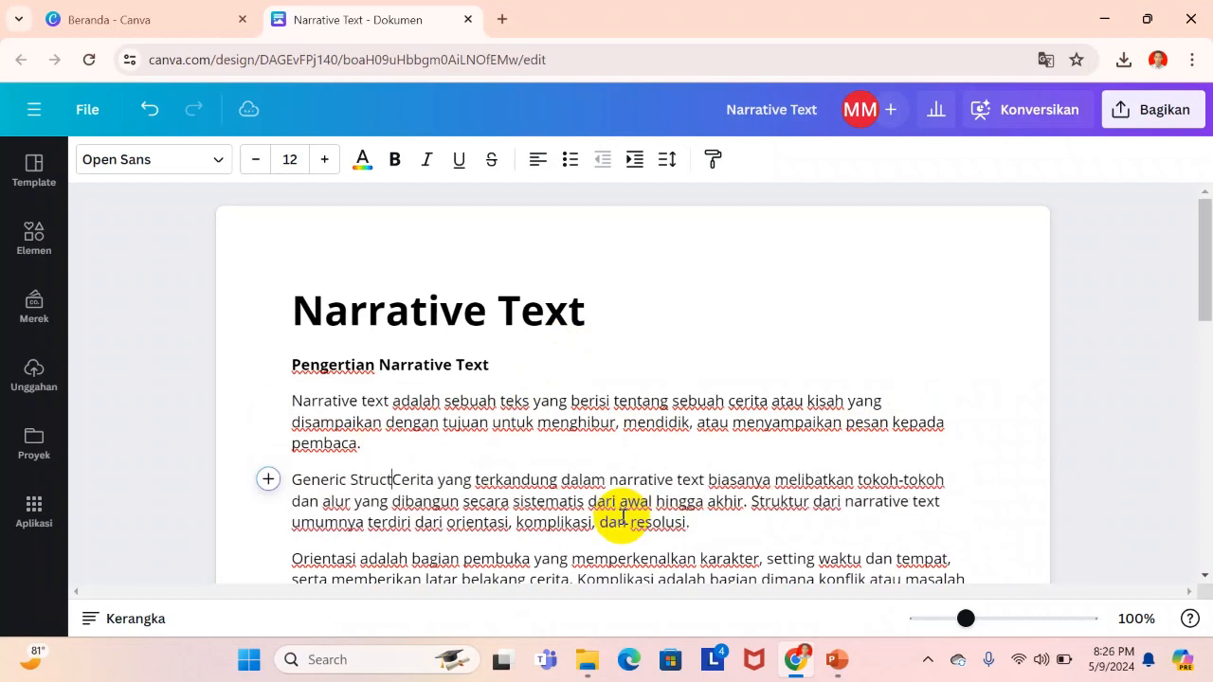
pyautogui.write('ure of')
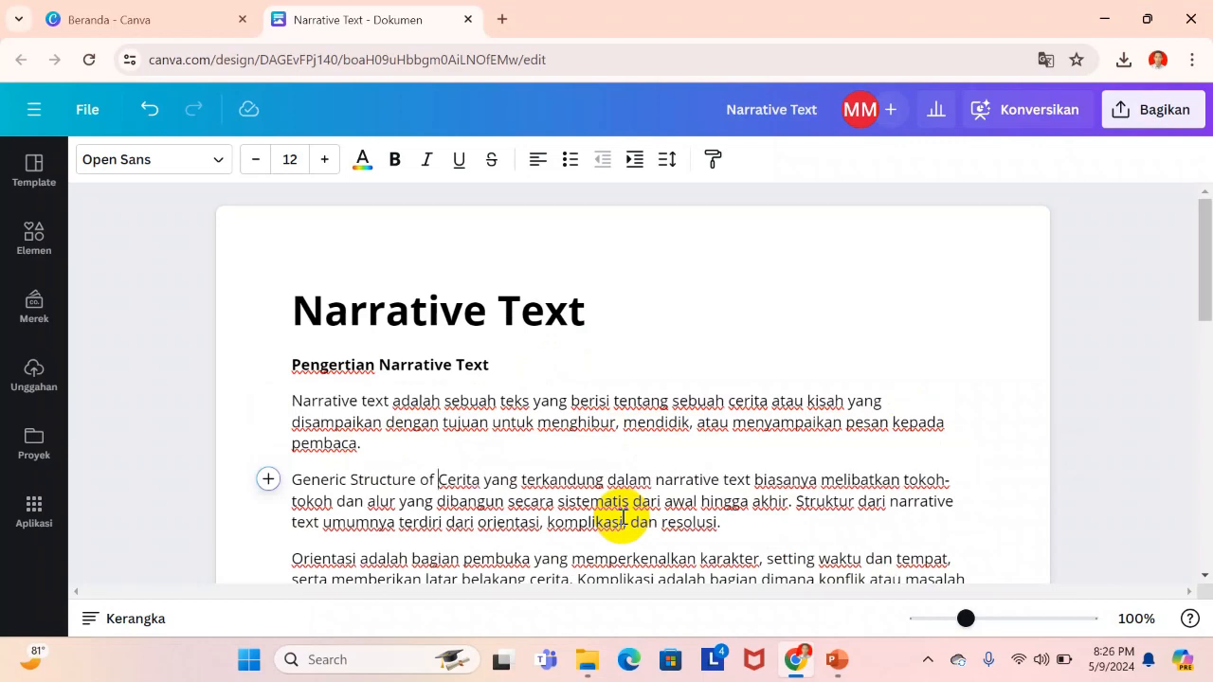
pyautogui.write(' N')
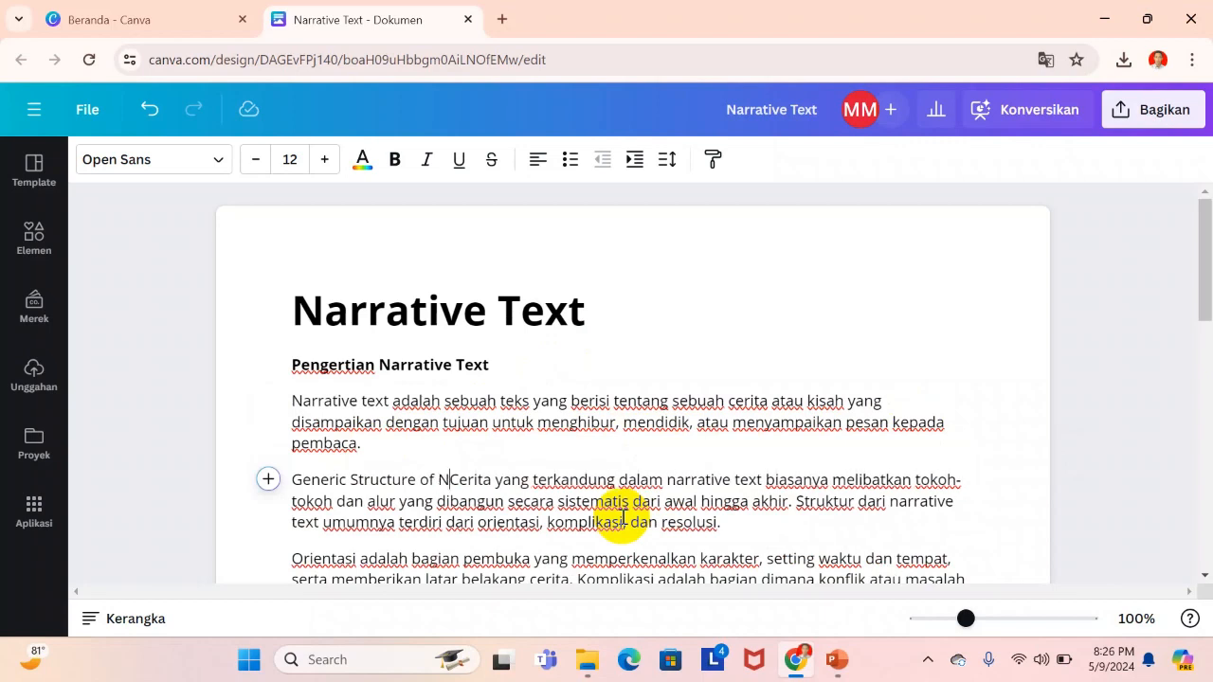
pyautogui.write('a')
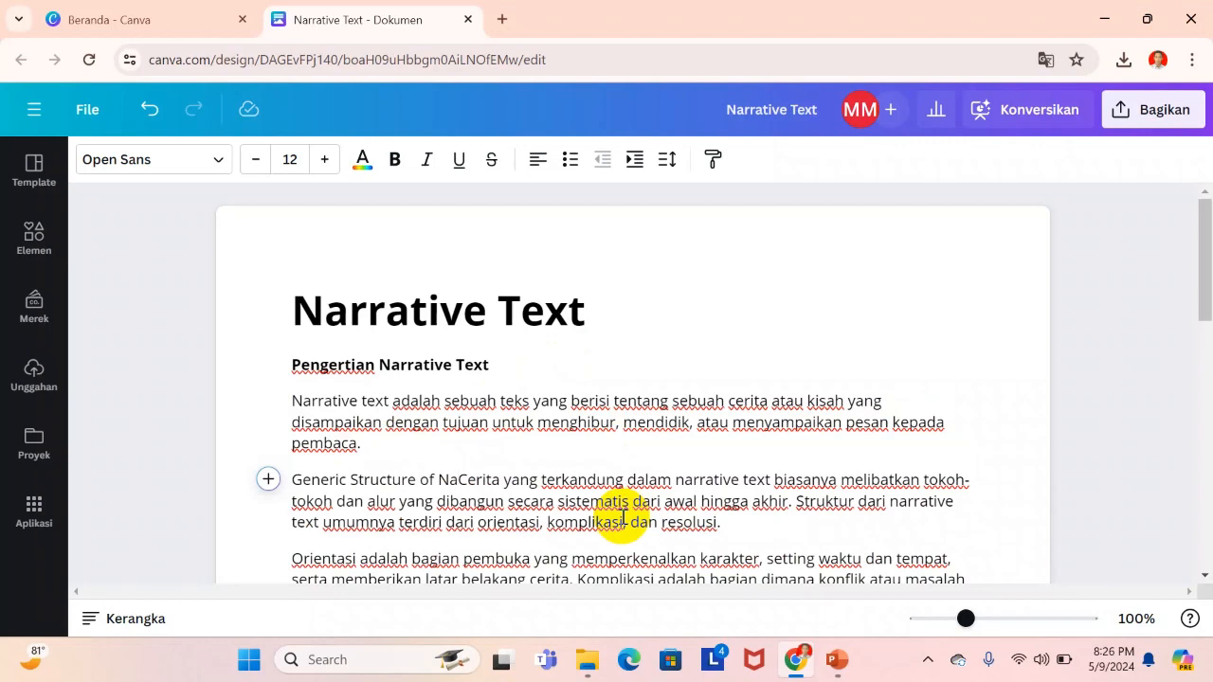
pyautogui.write('rrat')
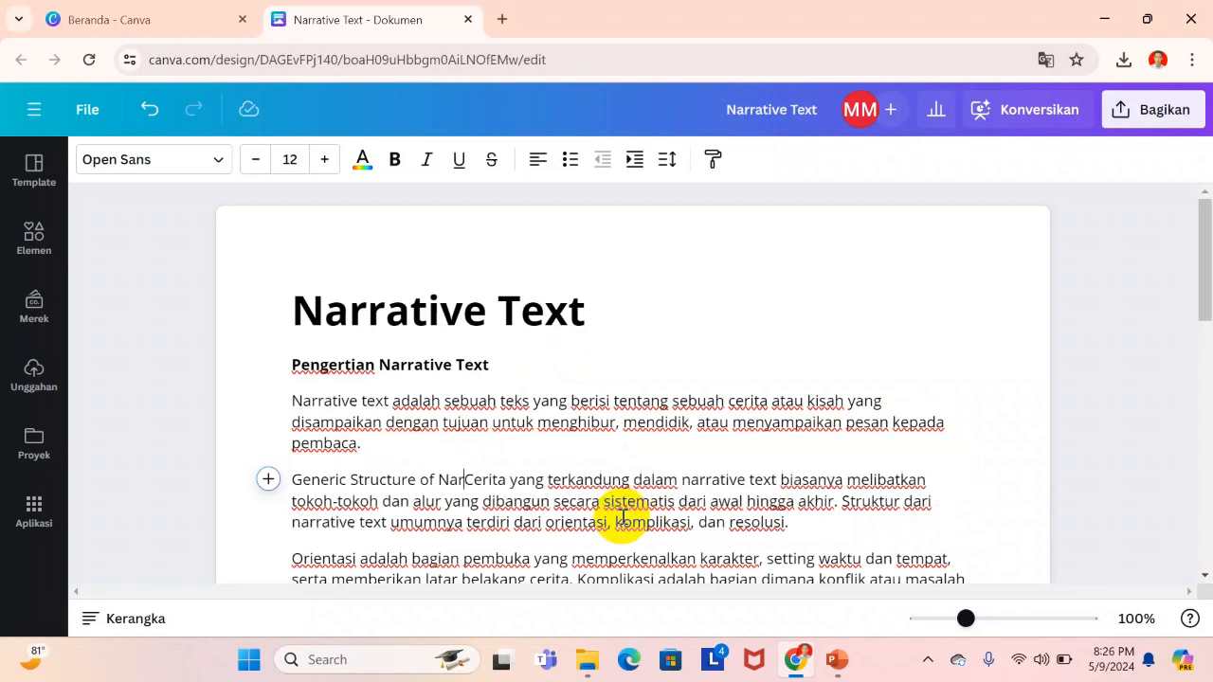
pyautogui.write('ive ')
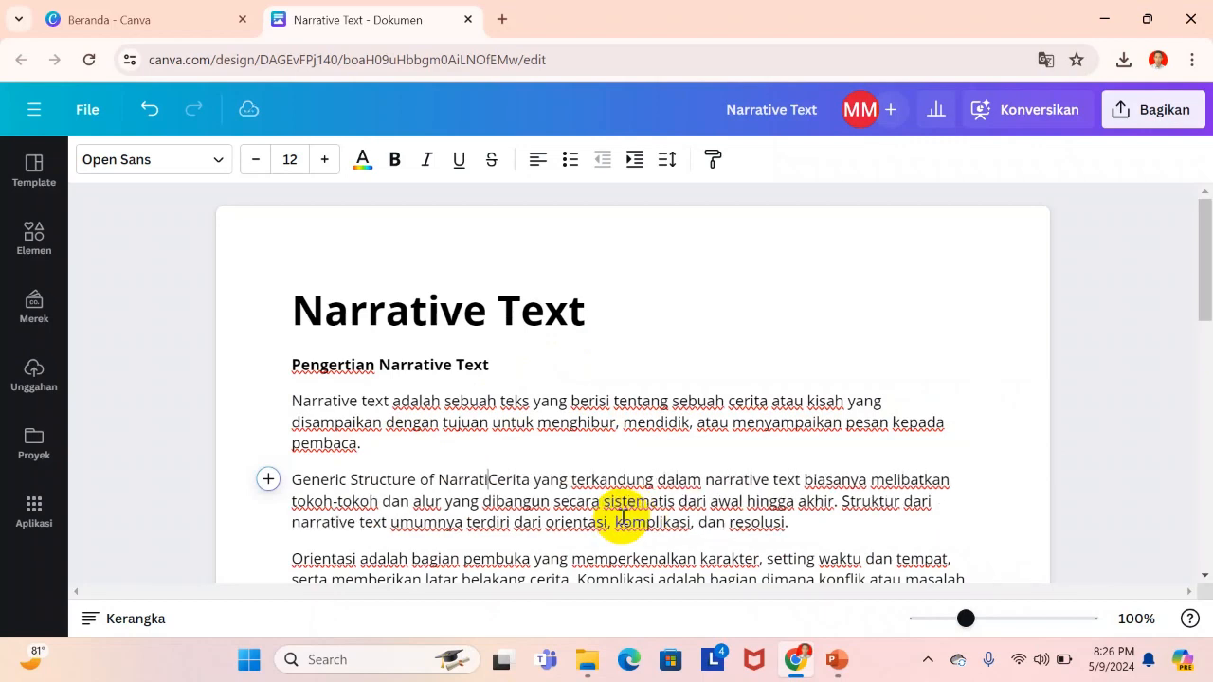
pyautogui.write('Text')
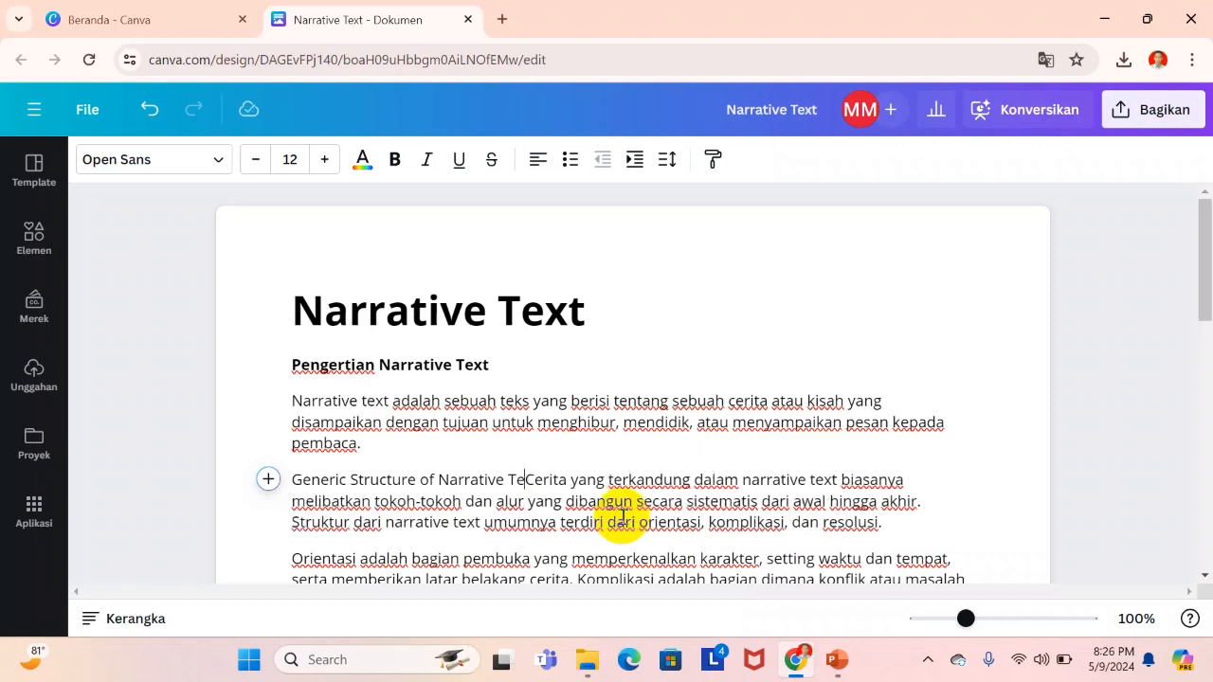
pyautogui.press('Return')
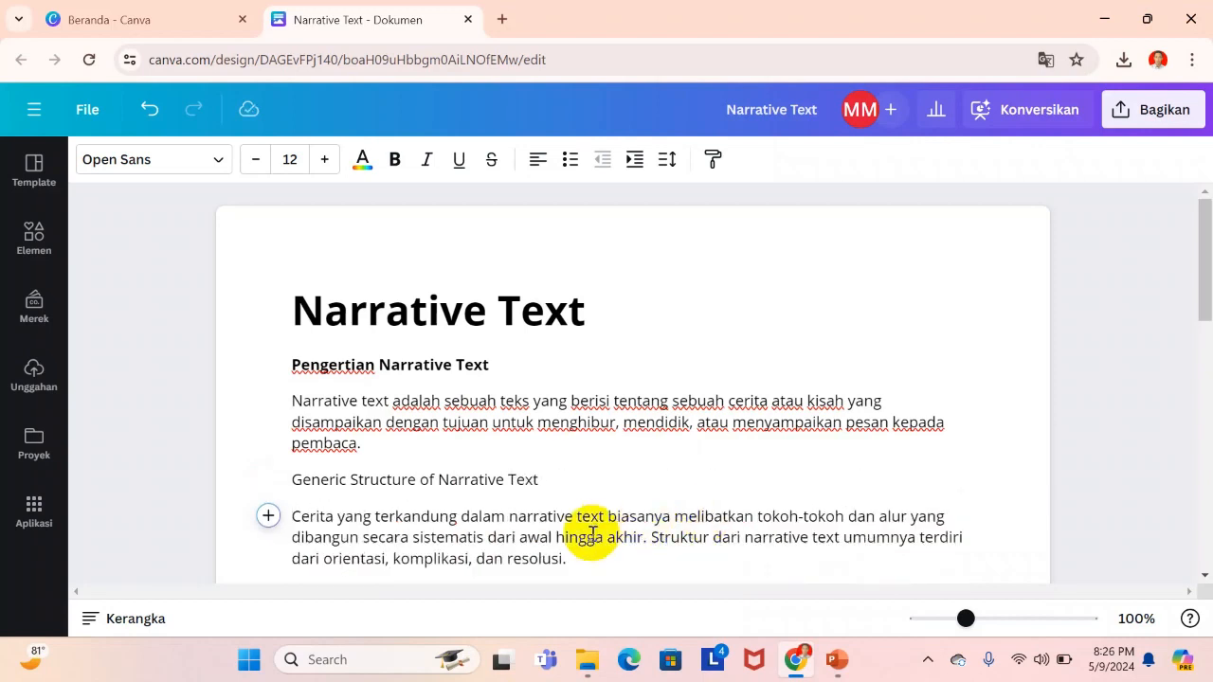
# Step: Make the "Generic Structure of Narrative Text" line bold
pyautogui.moveTo(541, 480); pyautogui.dragTo(289, 487)
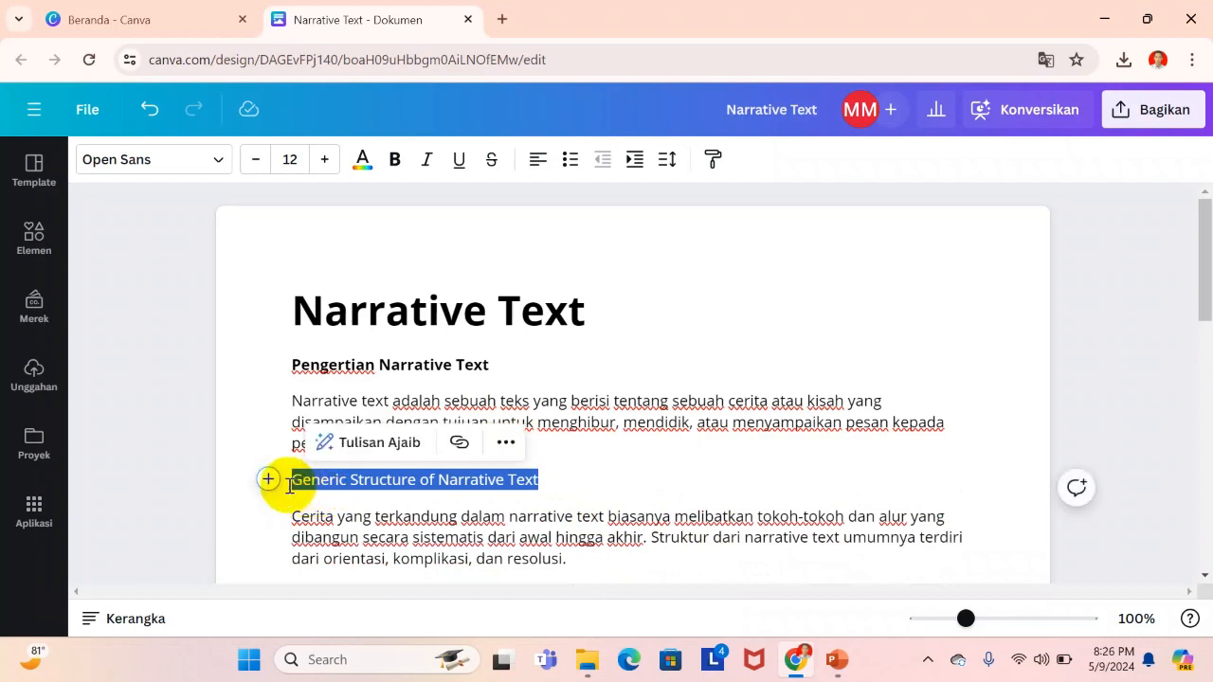
pyautogui.hotkey('ctrl', 'b')
pyautogui.click(614, 486)
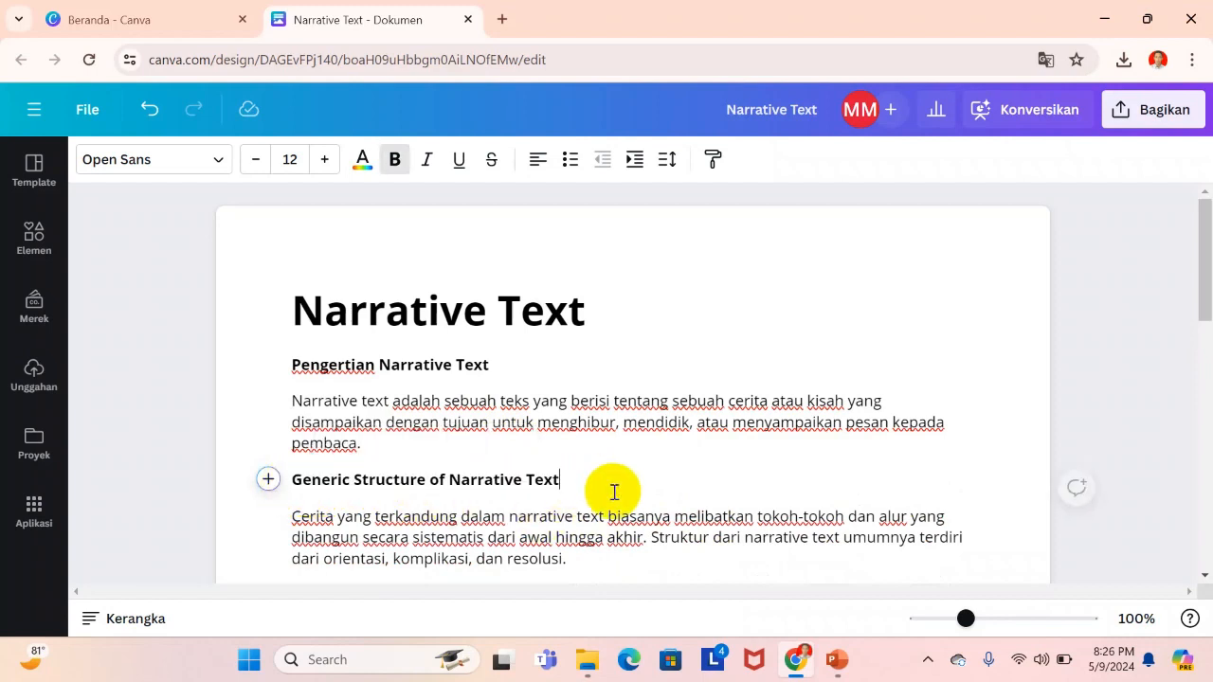
# Step: Delete all the body paragraphs below the "Generic Structure of Narrative Text" heading
pyautogui.scroll(-2, 515, 503)
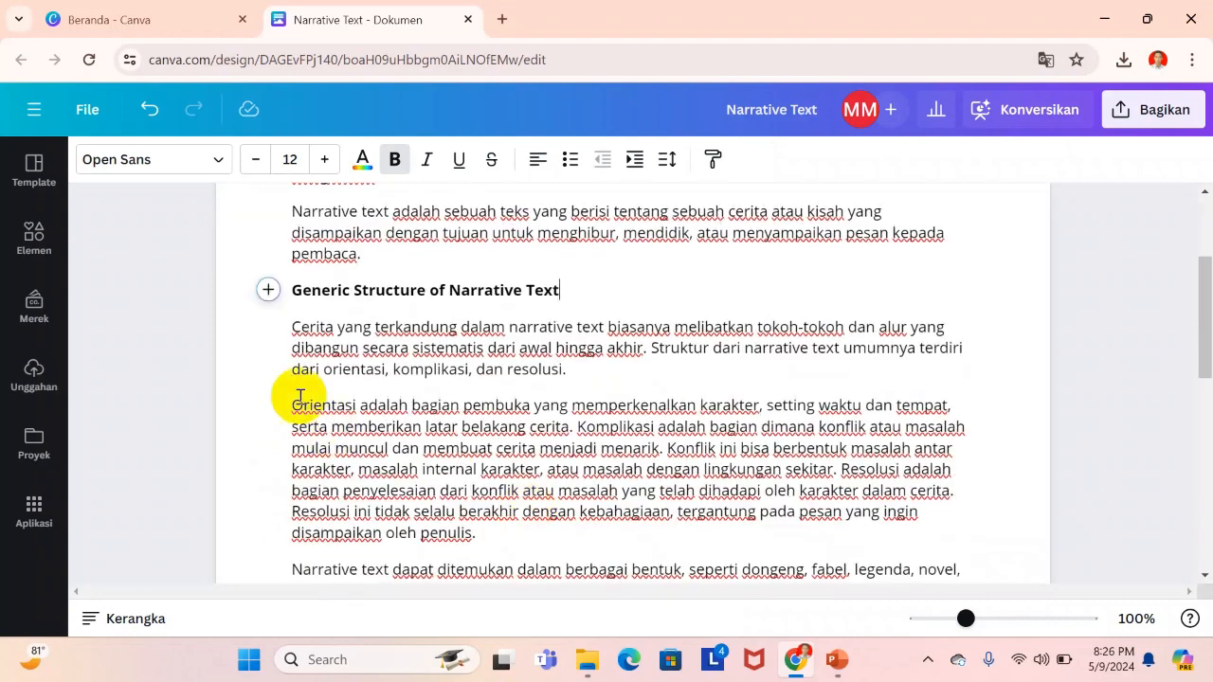
pyautogui.moveTo(292, 327); pyautogui.dragTo(536, 537)
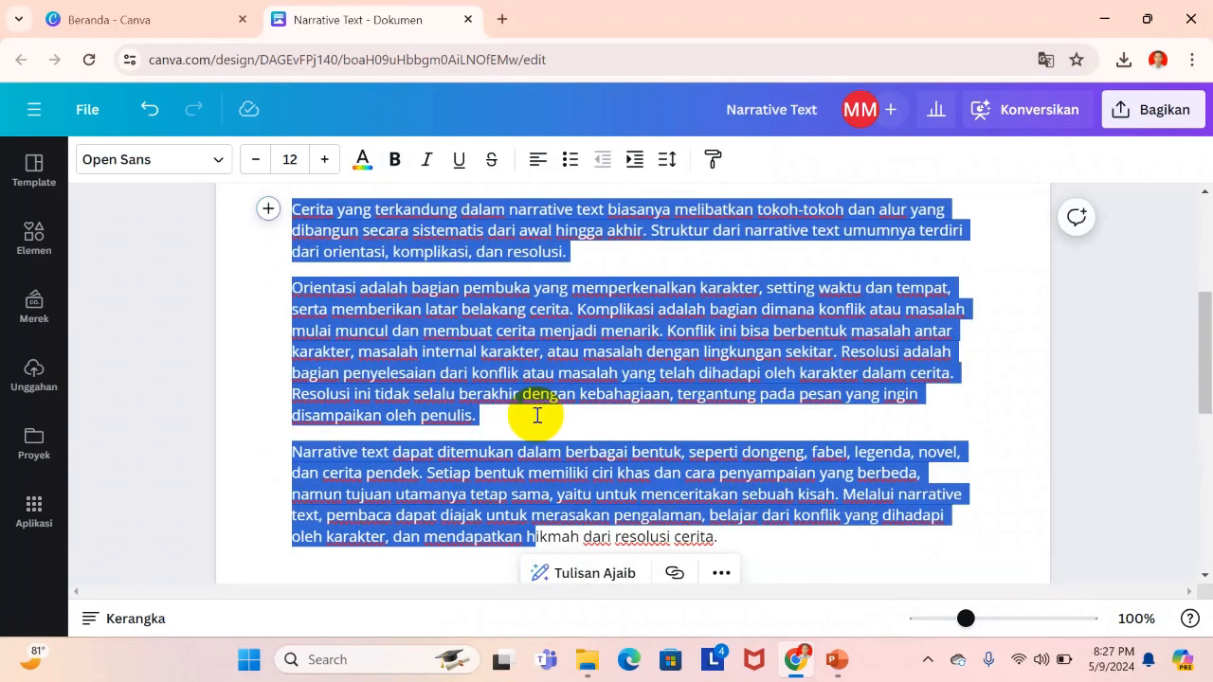
pyautogui.hotkey('shift', 'End')
pyautogui.press('BackSpace')
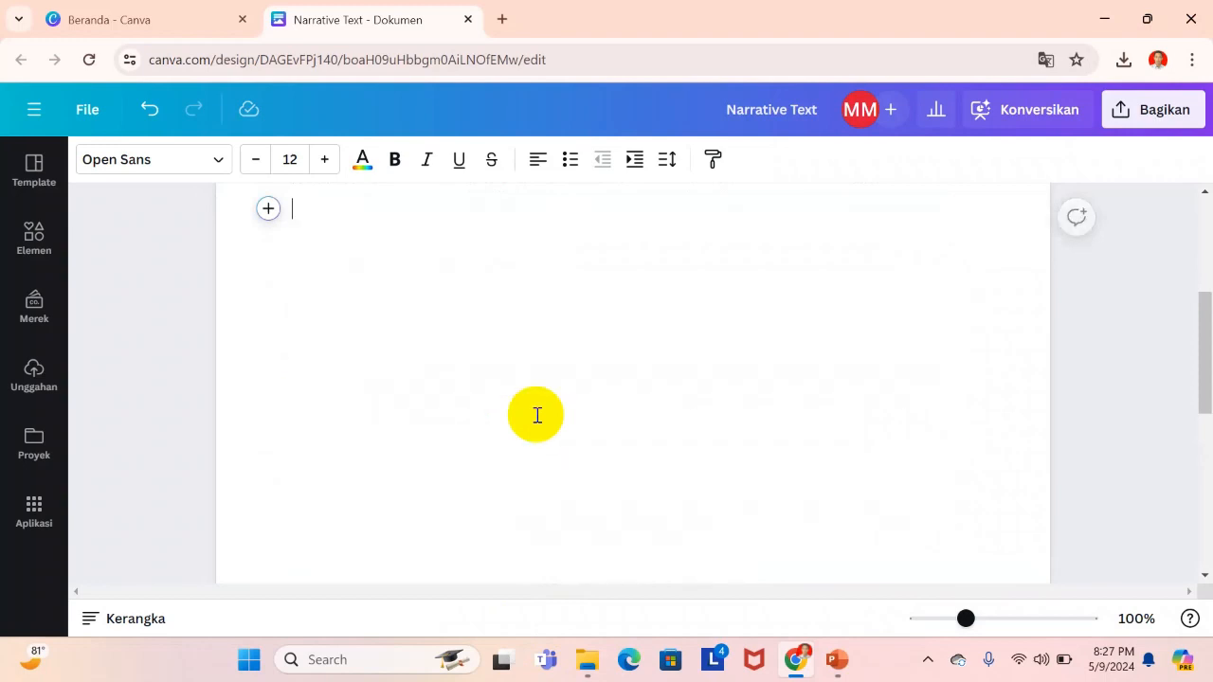
# Step: Replace "Pengertian" in the first subheading so that it reads "Definition of Narrative Text"
pyautogui.scroll(3, 537, 416)
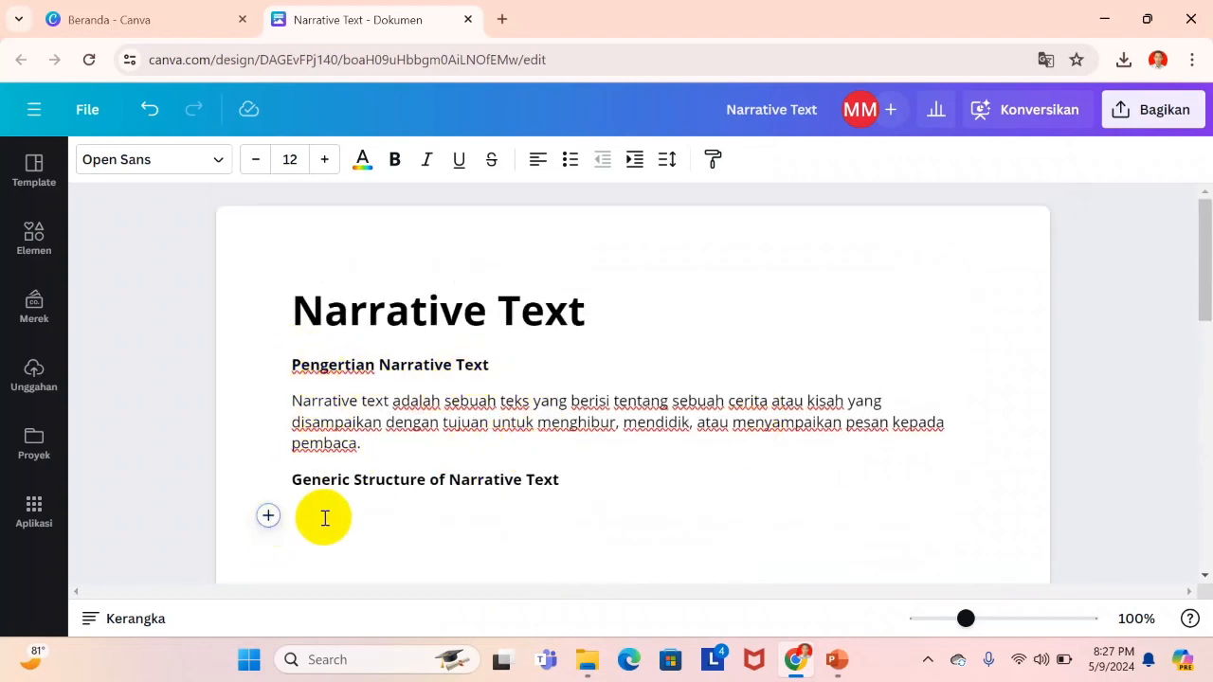
pyautogui.moveTo(379, 365); pyautogui.dragTo(293, 371)
pyautogui.write('Definiti')
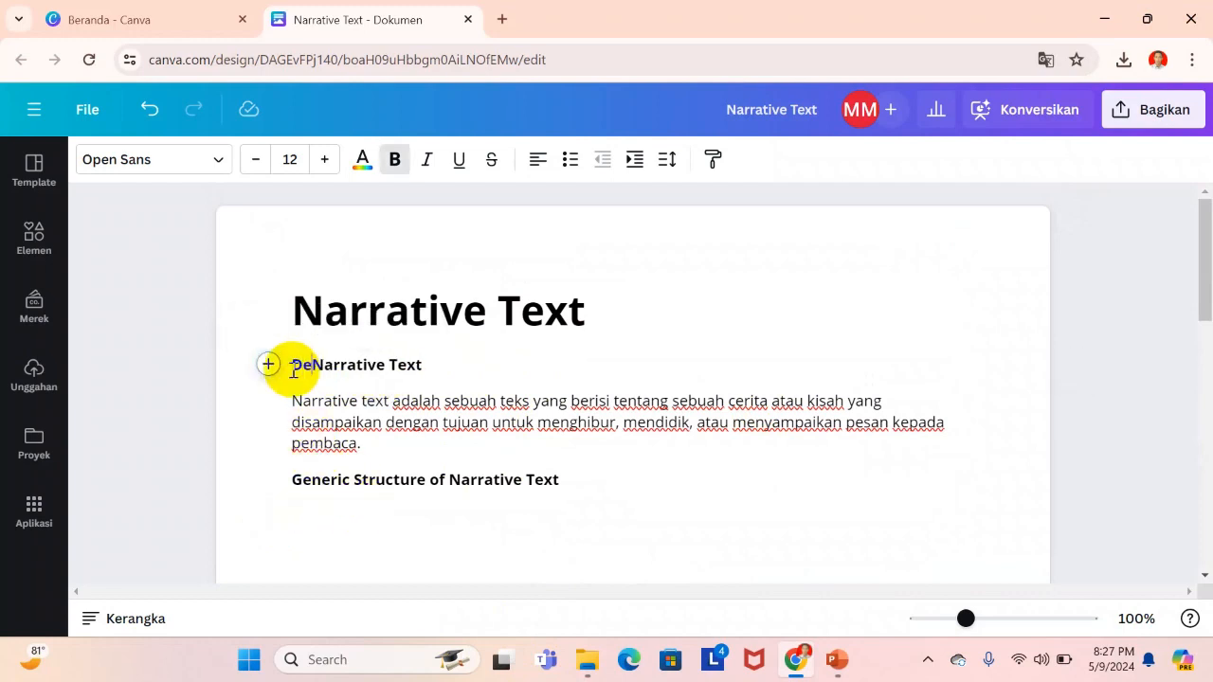
pyautogui.write('on')
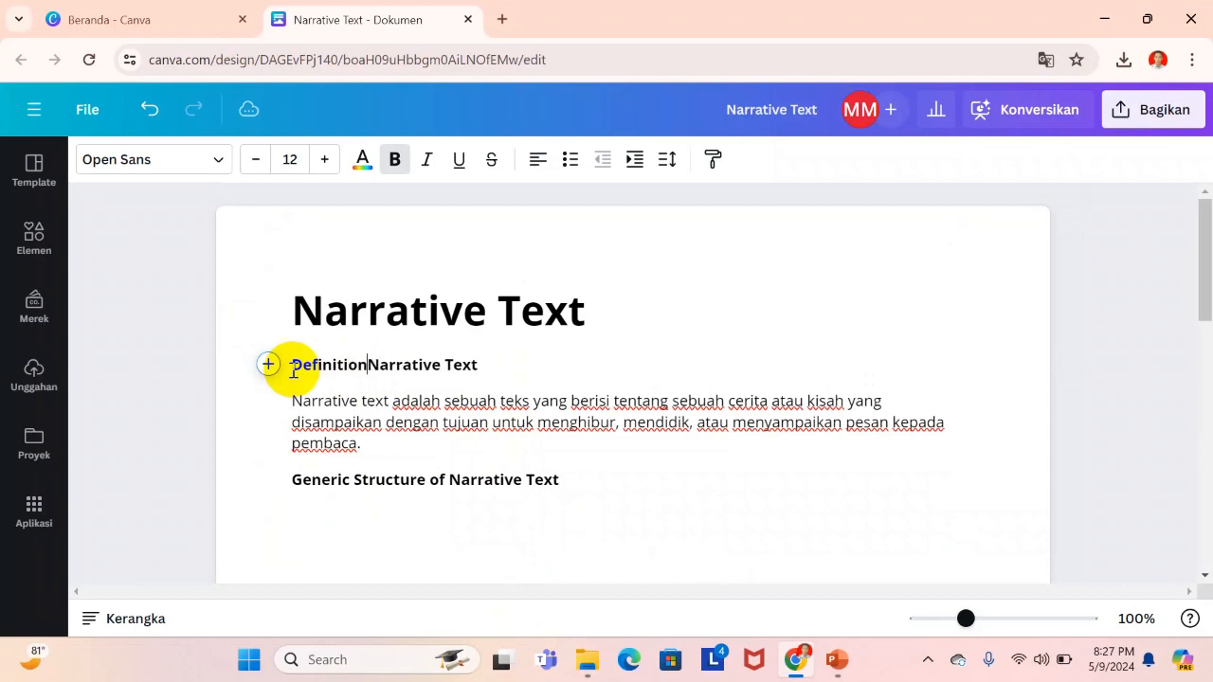
pyautogui.write(' of')
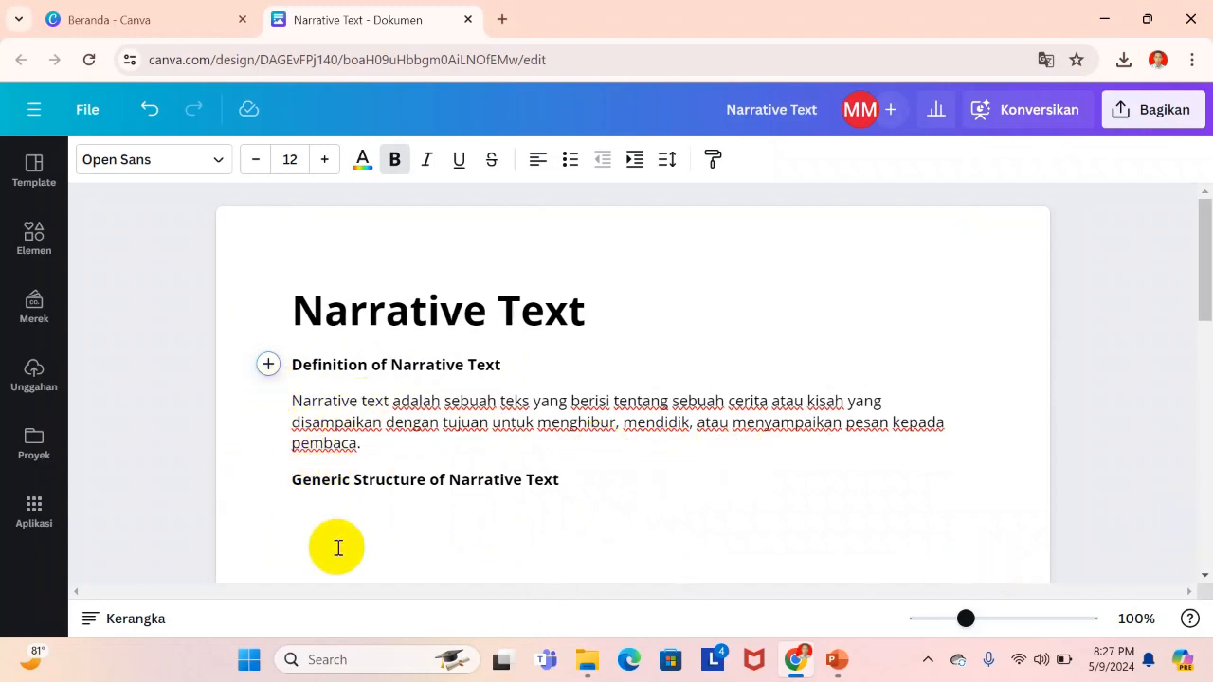
# Step: Generate text with Tulisan Ajaib below the "Generic Structure of Narrative Text" heading, using the prompt "Struktur dari narrative text"
pyautogui.click(317, 517)
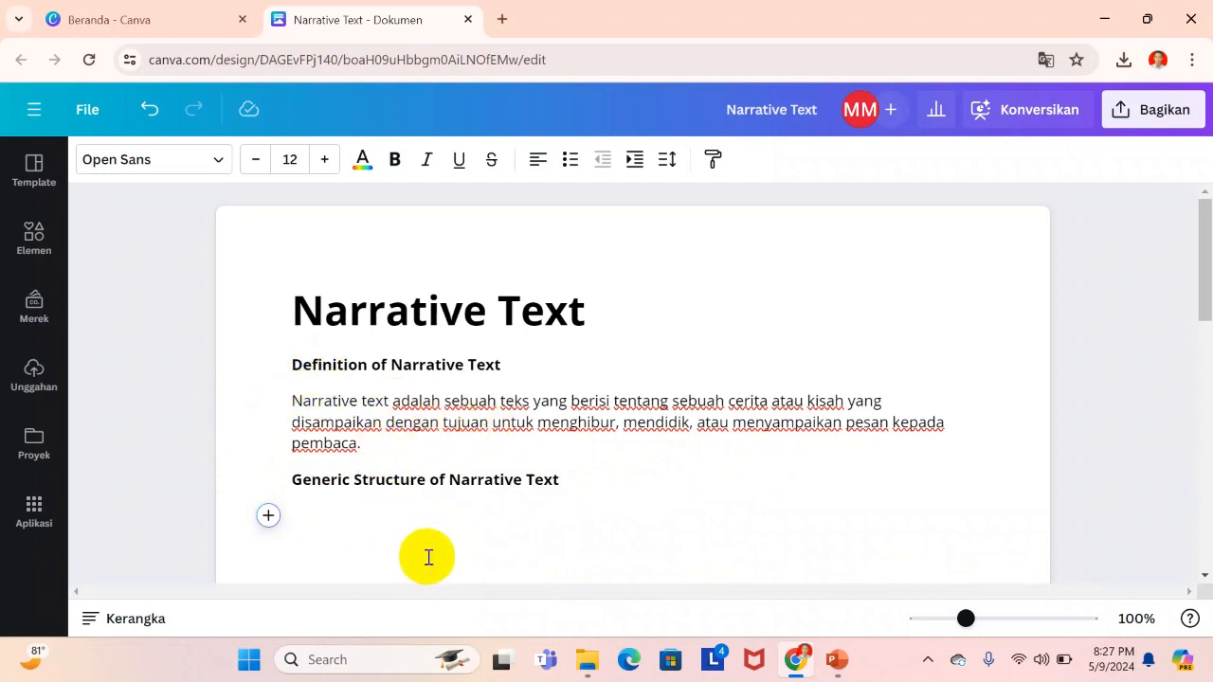
pyautogui.doubleClick(322, 483)
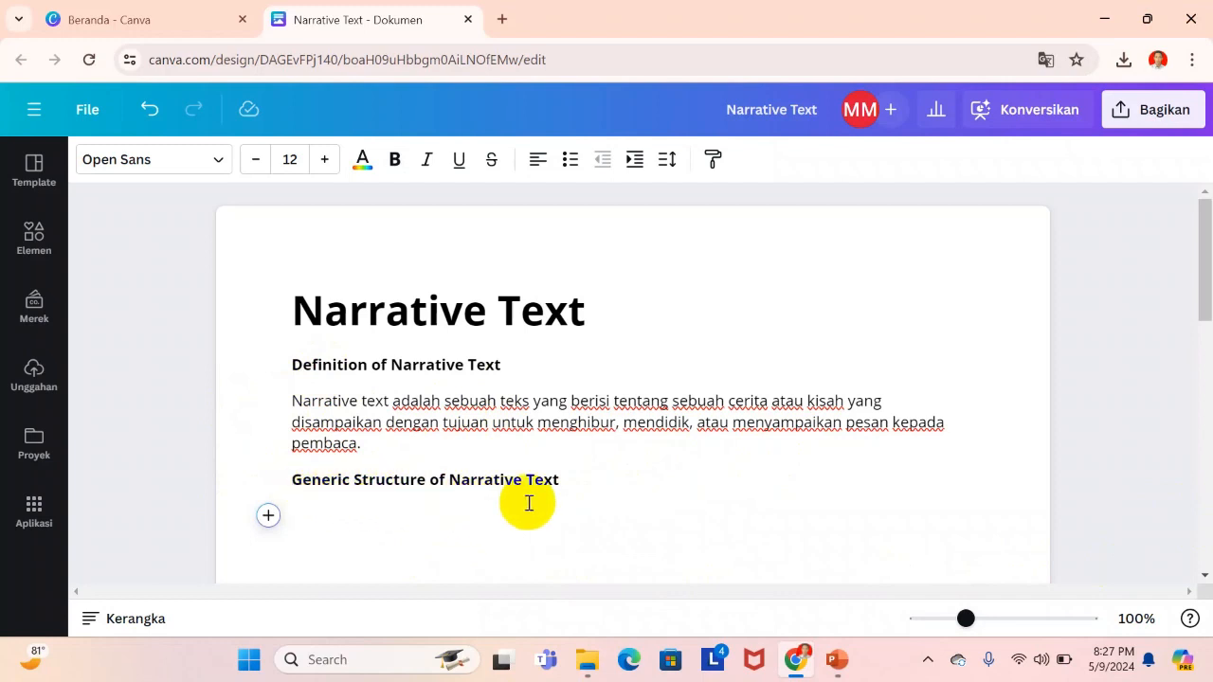
pyautogui.click(270, 521)
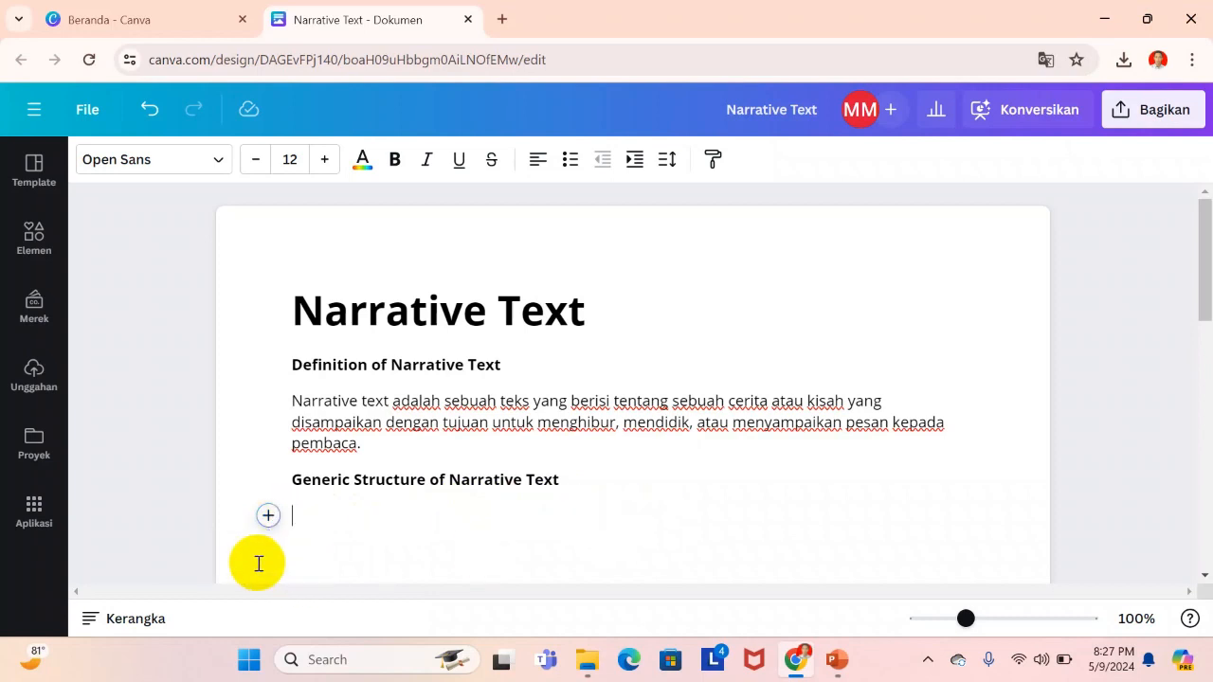
pyautogui.click(268, 518)
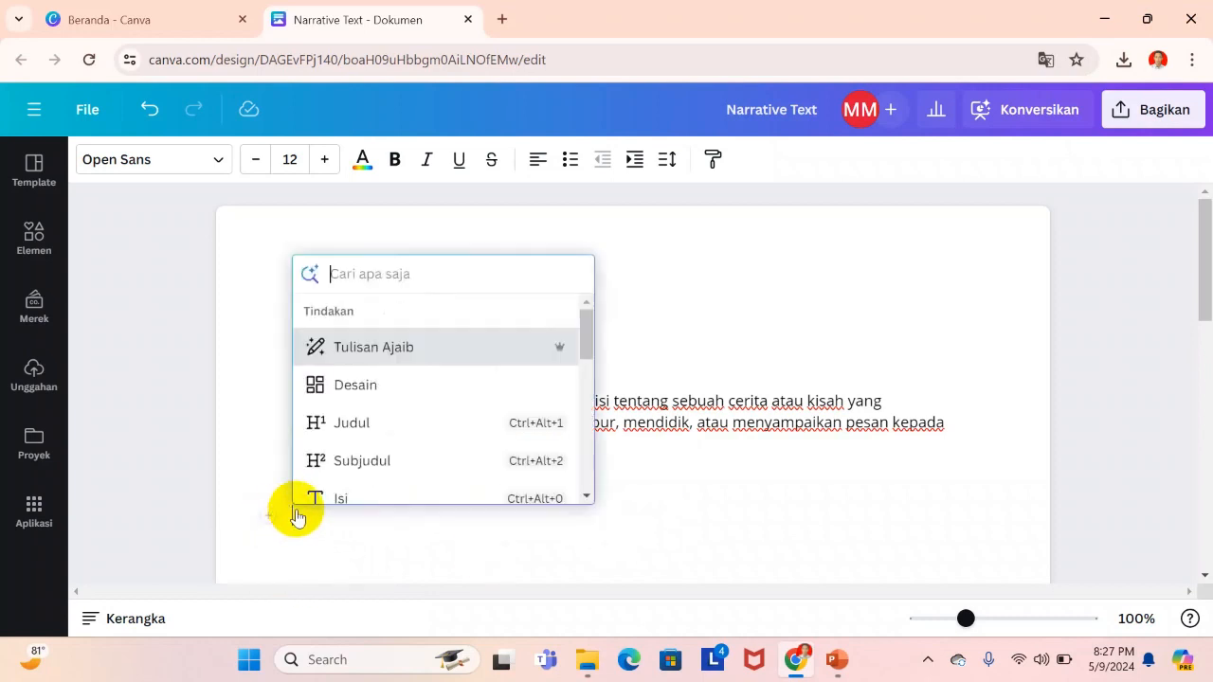
pyautogui.click(332, 346)
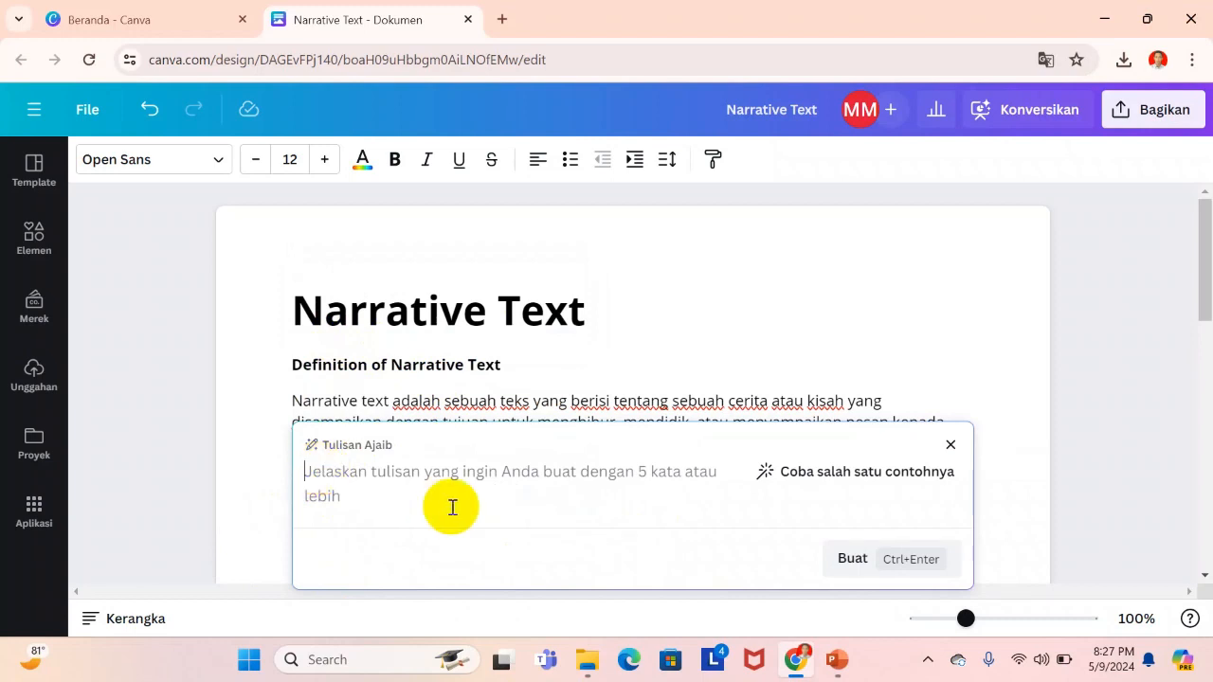
pyautogui.write('Struktur dari narrative text')
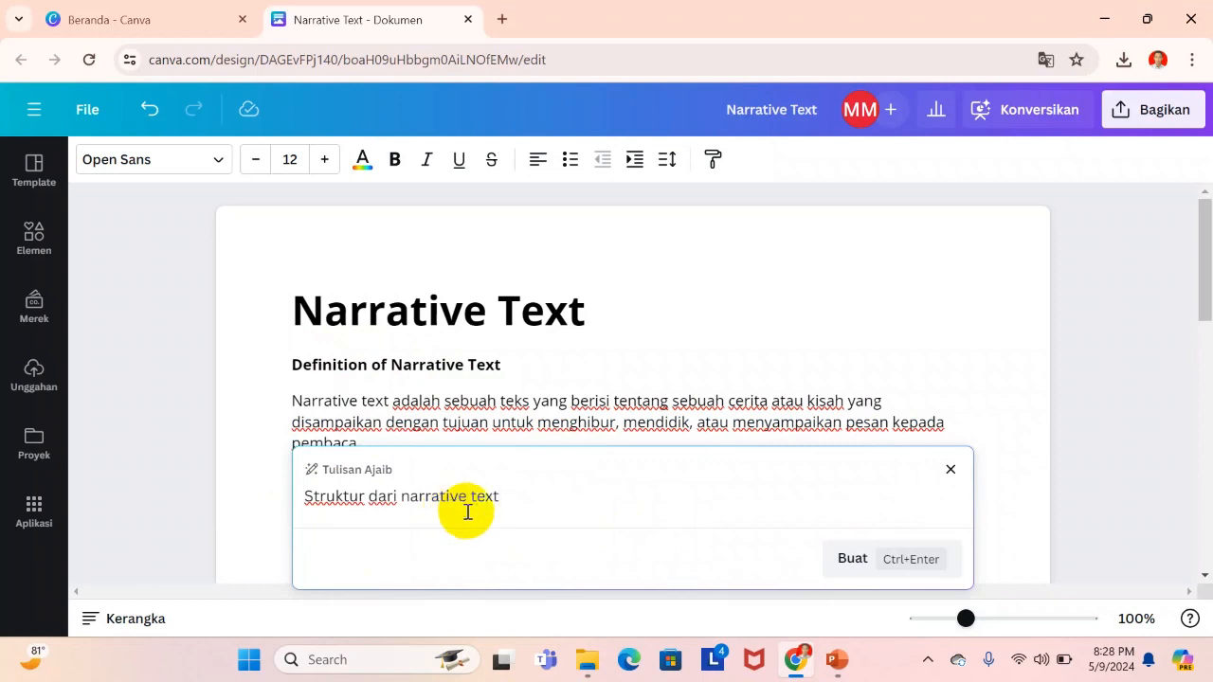
pyautogui.hotkey('ctrl', 'Return')
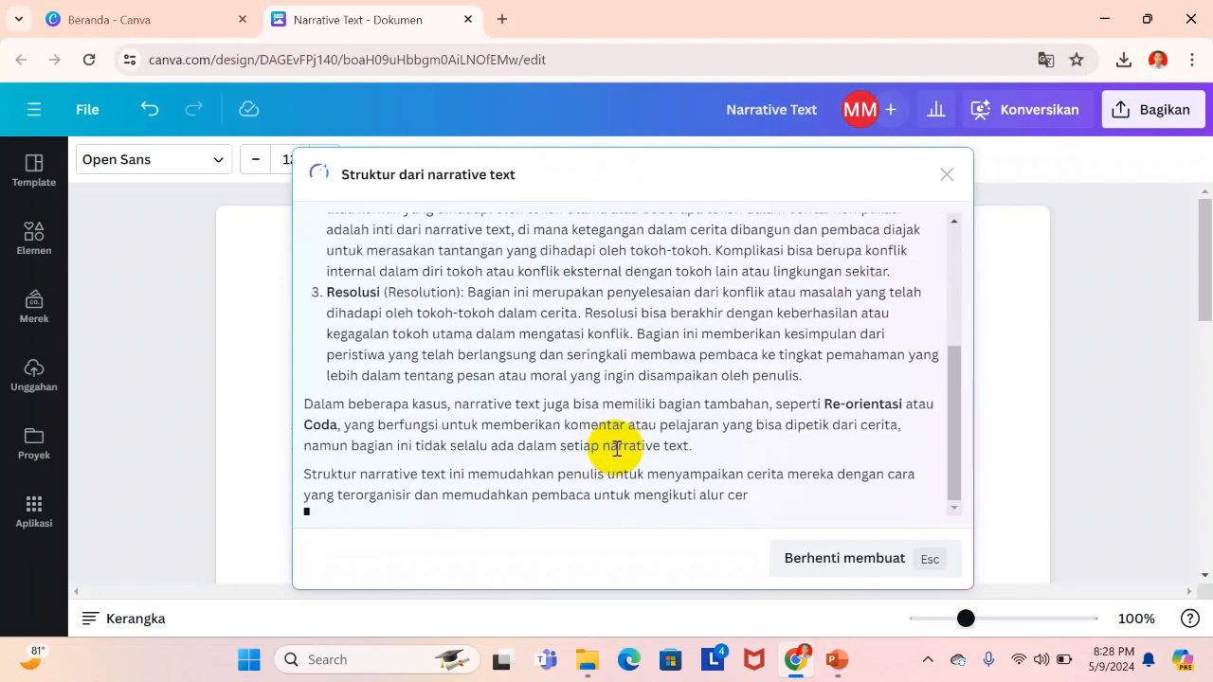
# Step: Read through the generated text on narrative text structure and insert it into the document
pyautogui.scroll(5, 619, 440)
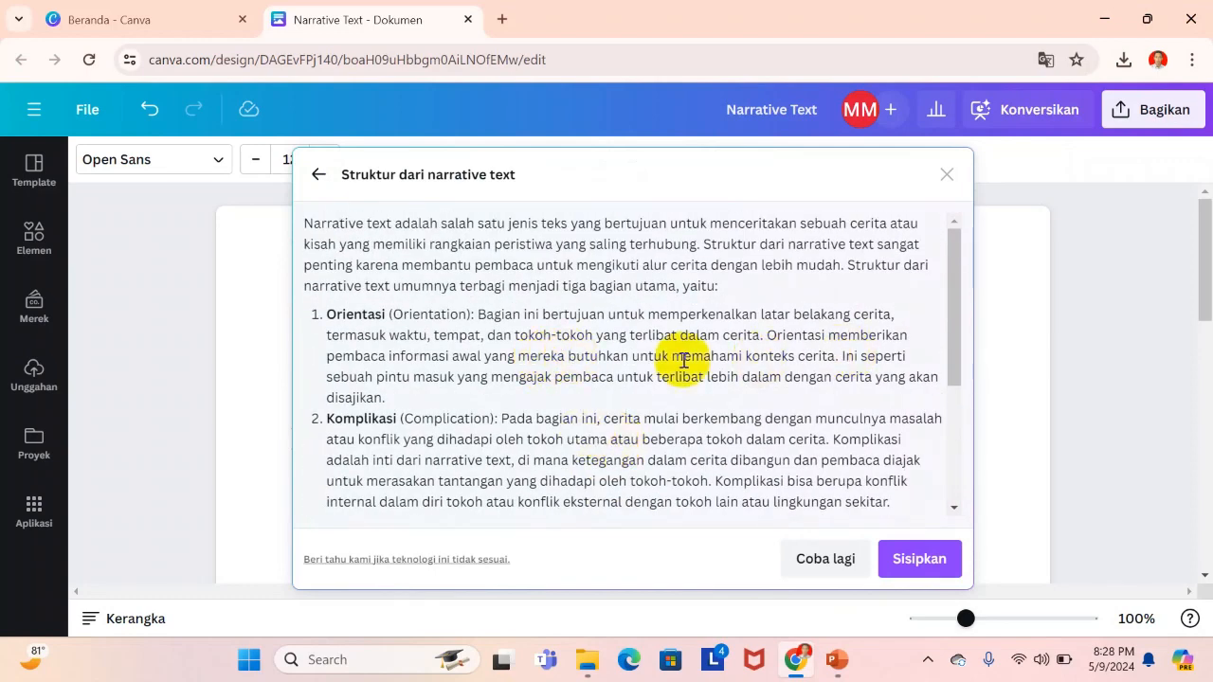
pyautogui.scroll(-2, 615, 359)
pyautogui.scroll(3, 612, 358)
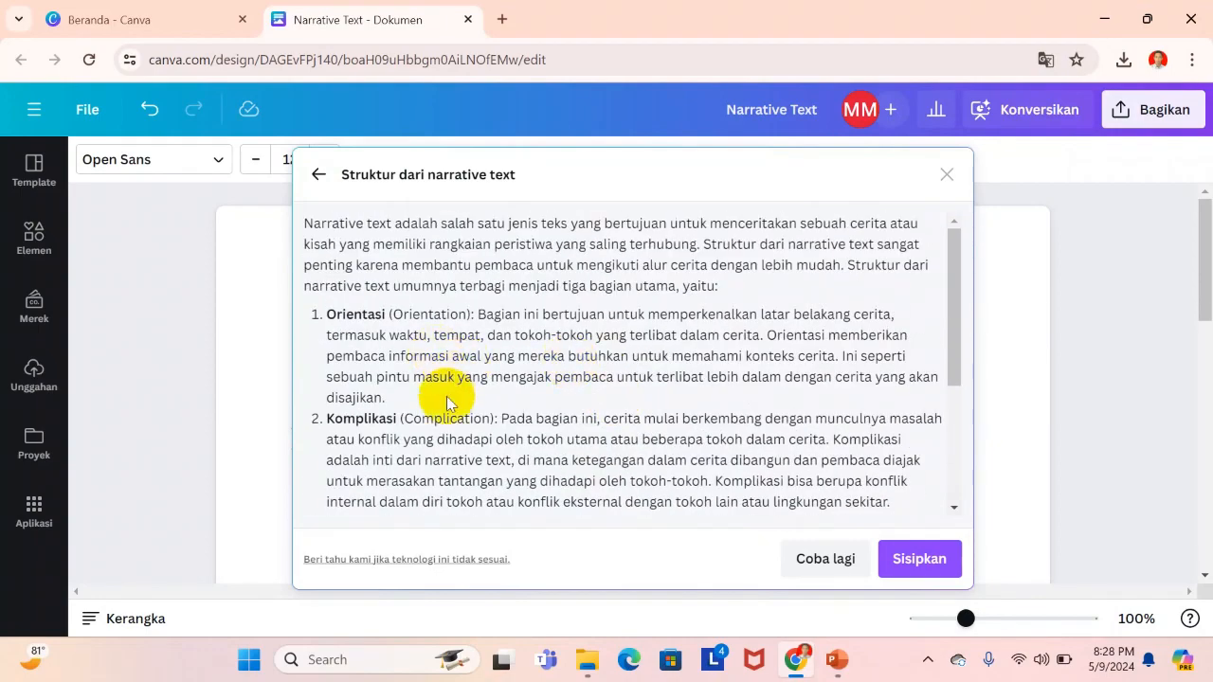
pyautogui.scroll(-3, 503, 405)
pyautogui.scroll(-1, 493, 356)
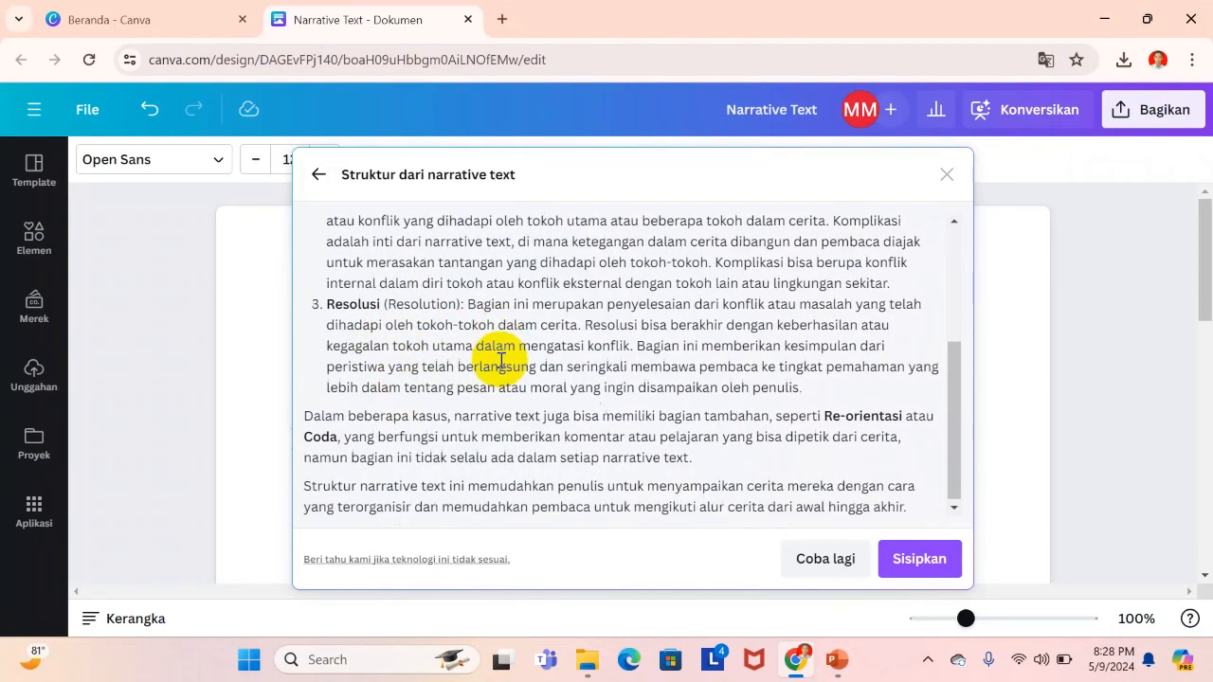
pyautogui.click(915, 559)
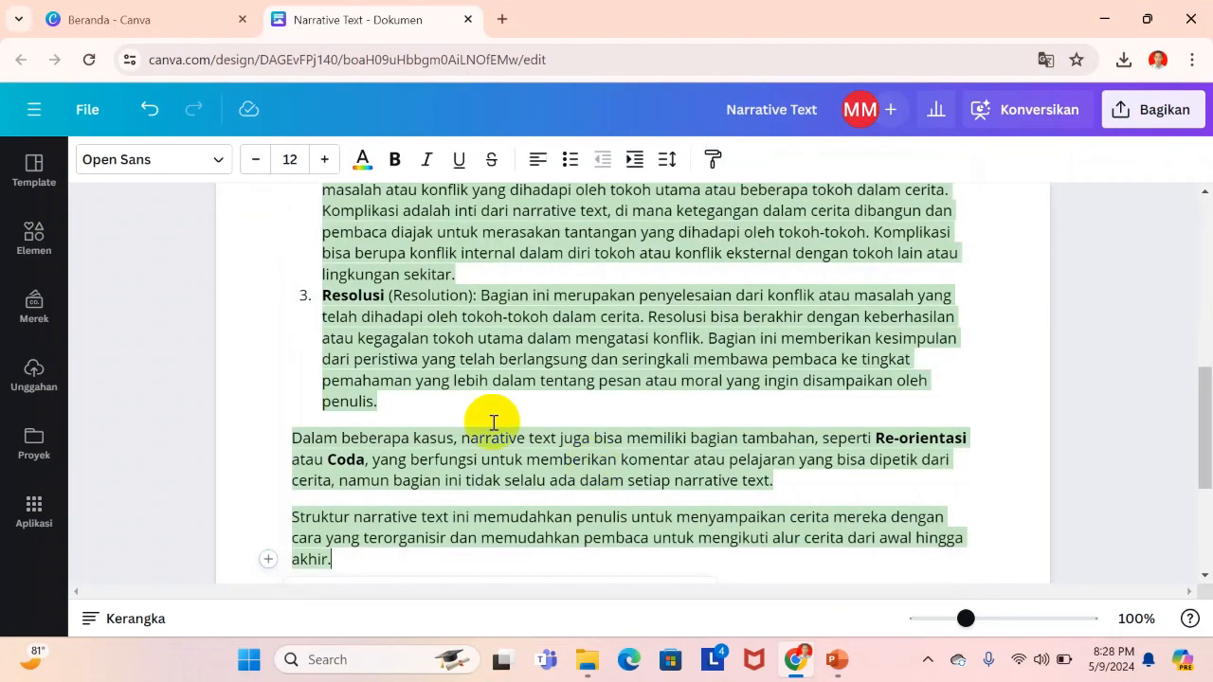
# Step: Delete the introductory paragraph and its empty line between the "Generic Structure of Narrative Text" heading and the numbered list
pyautogui.scroll(5, 731, 433)
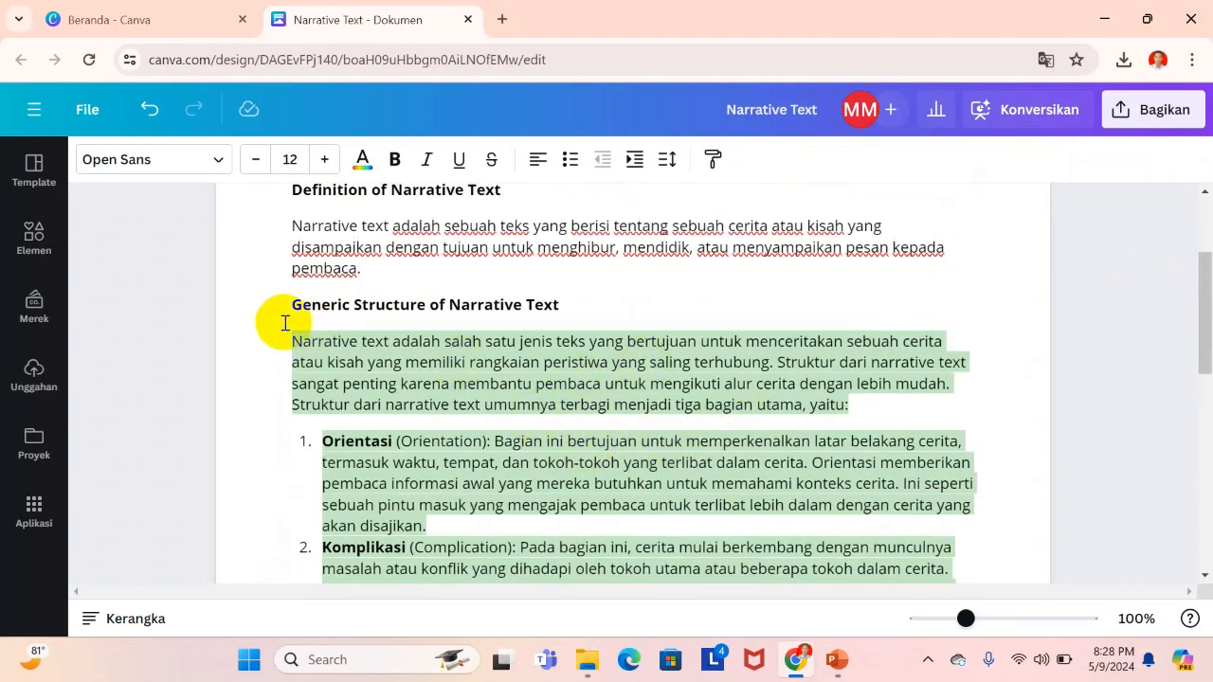
pyautogui.moveTo(301, 343); pyautogui.dragTo(950, 384)
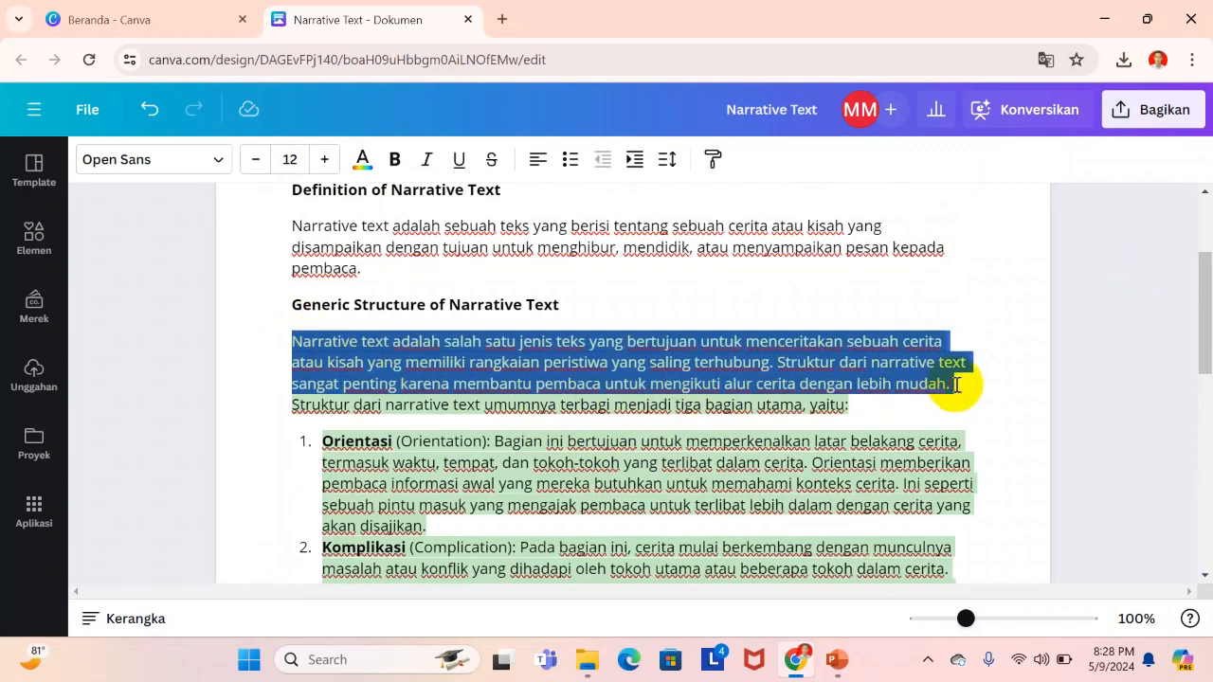
pyautogui.press('BackSpace')
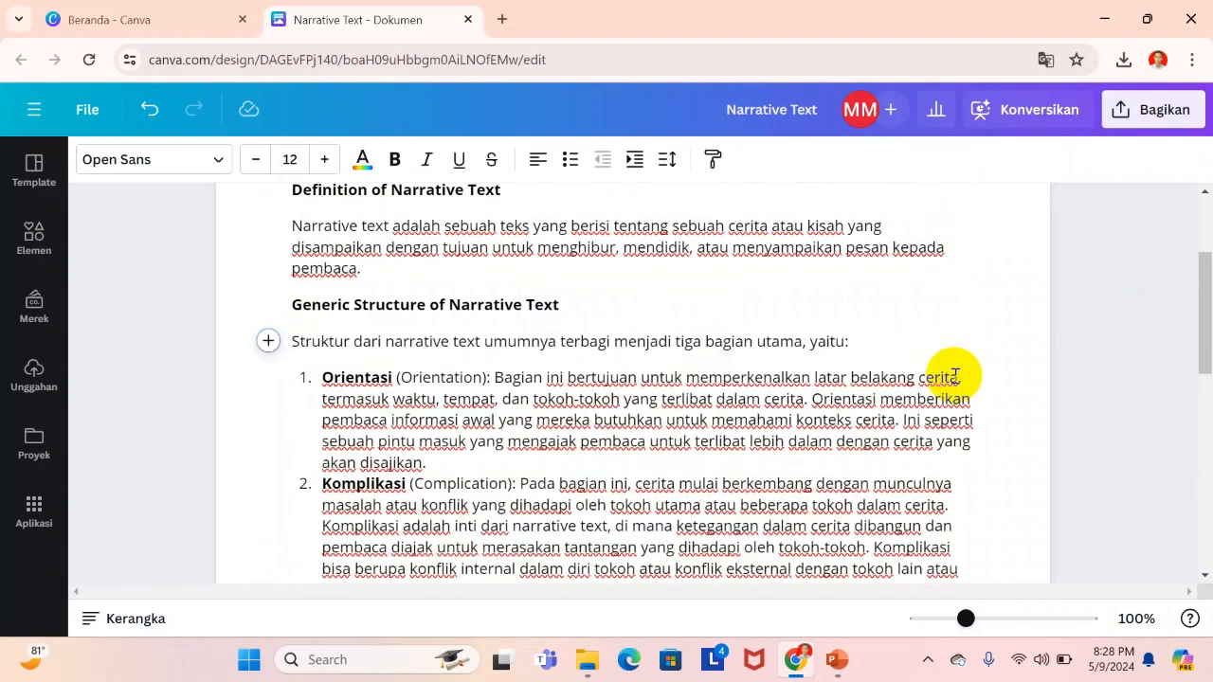
pyautogui.moveTo(868, 344); pyautogui.dragTo(289, 333)
pyautogui.press('BackSpace')
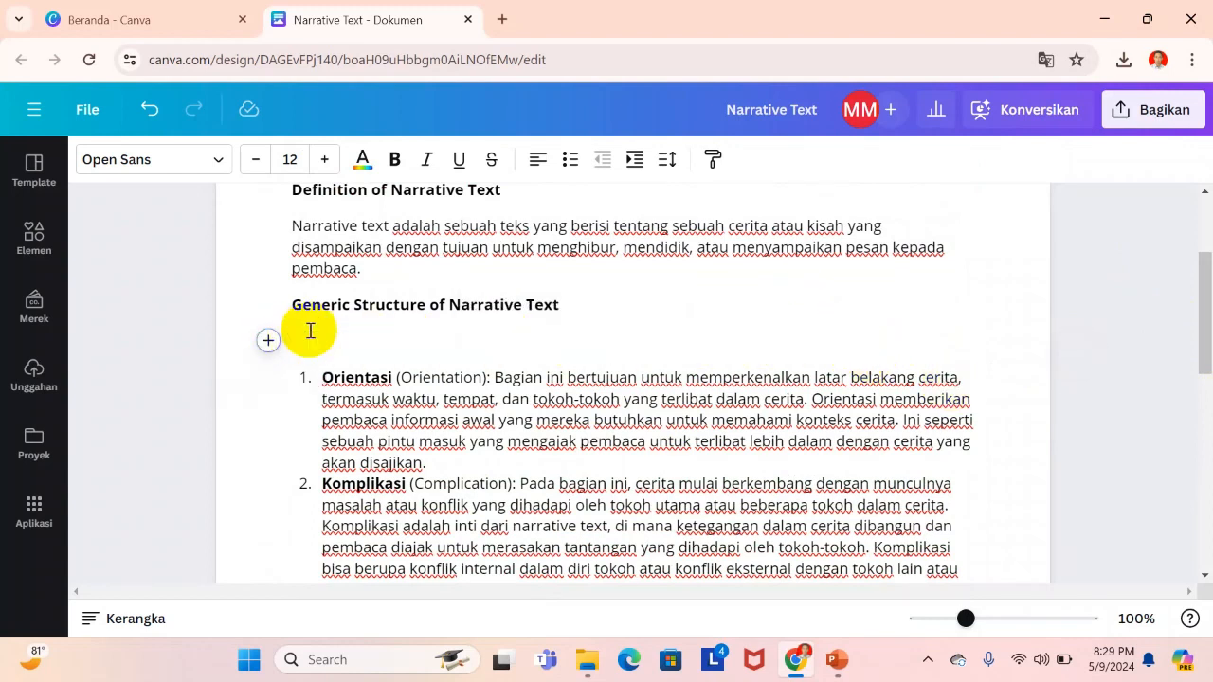
pyautogui.press('Delete')
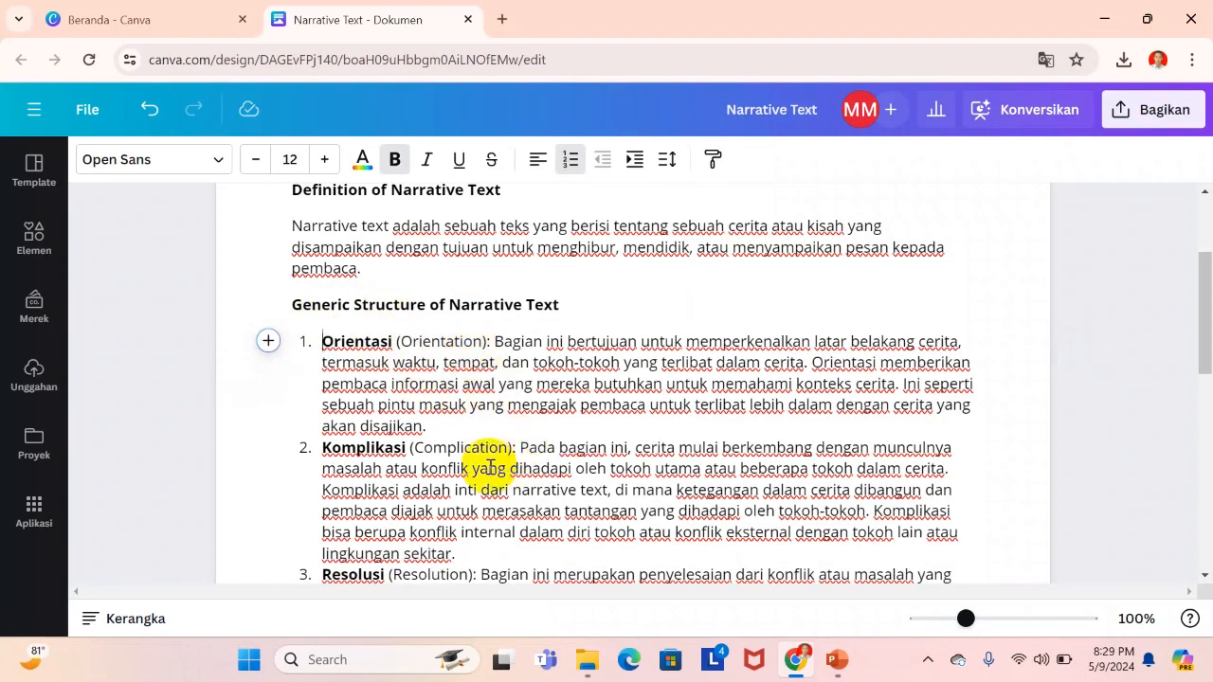
# Step: Remove the words before "Re-orientasi" in the paragraph after the list and turn the rest into list item 4
pyautogui.scroll(-1, 486, 467)
pyautogui.scroll(-2, 441, 498)
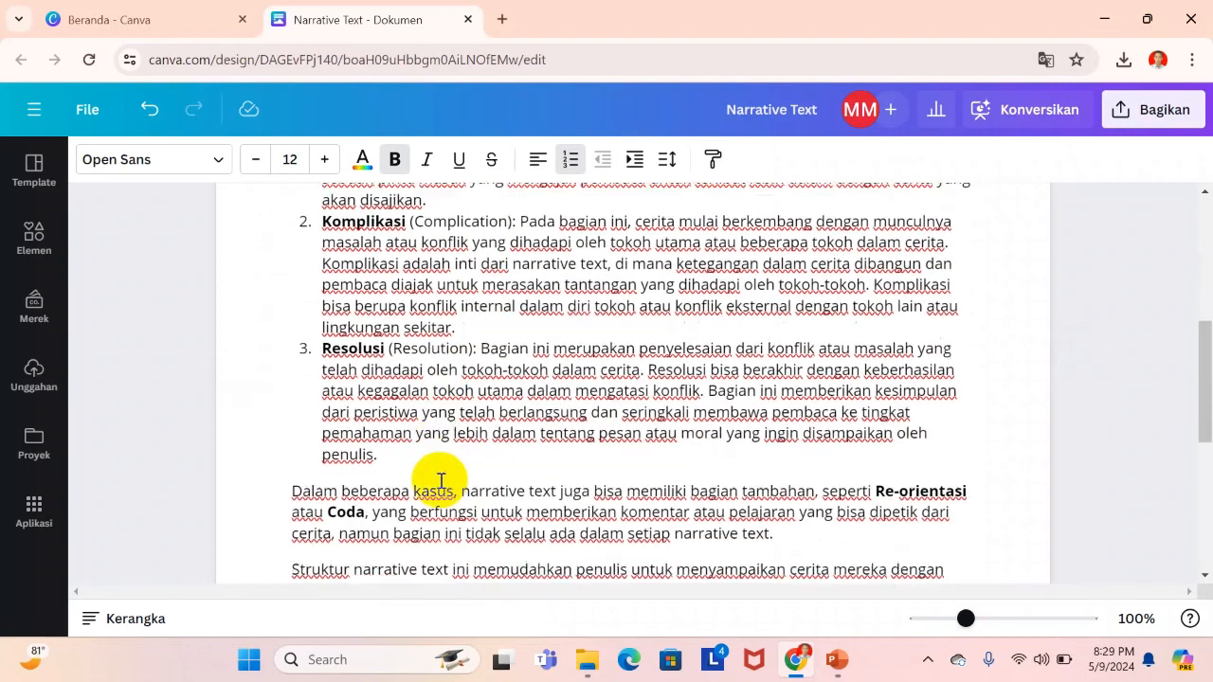
pyautogui.doubleClick(883, 434)
pyautogui.moveTo(873, 434); pyautogui.dragTo(270, 433)
pyautogui.press('BackSpace')
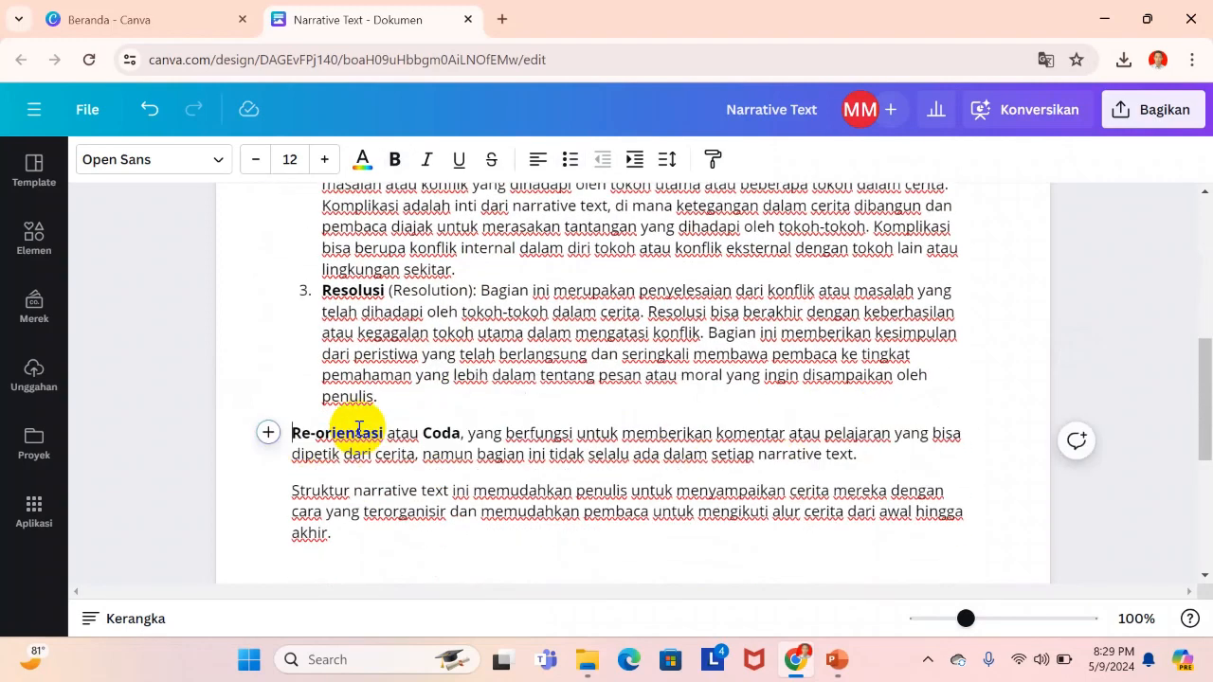
pyautogui.press('BackSpace')
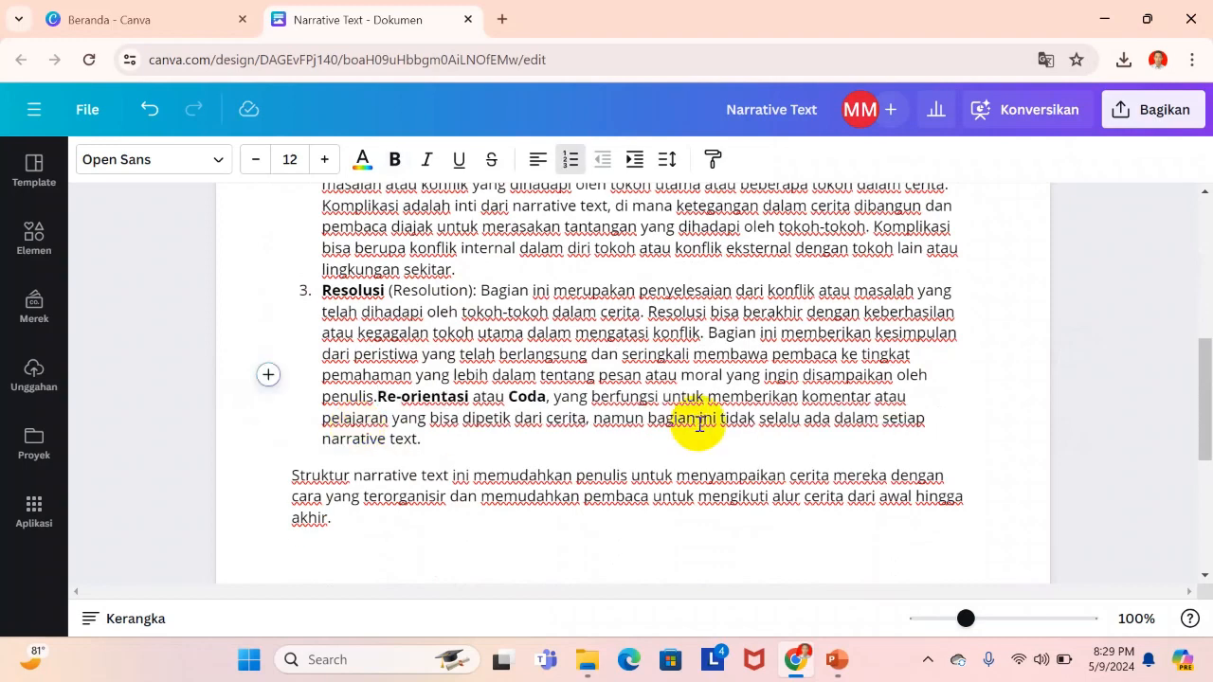
pyautogui.press('Return')
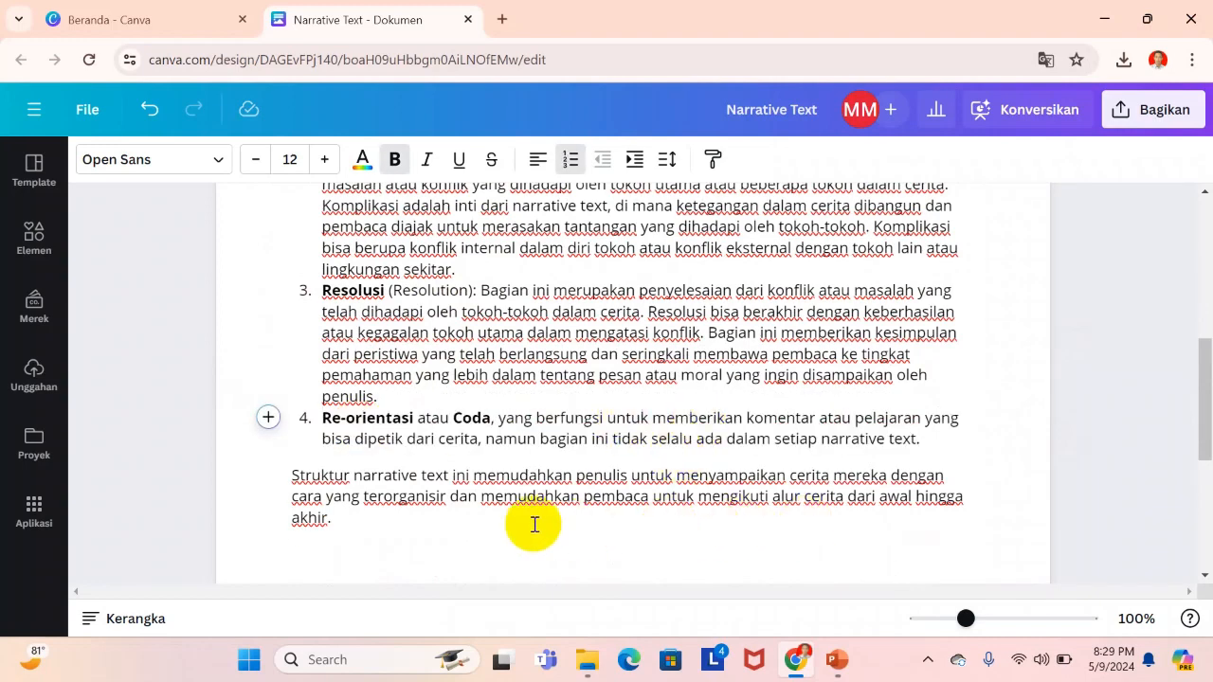
# Step: Delete the closing paragraph beginning with "Struktur narrative text ini memudahkan" below the numbered list
pyautogui.moveTo(290, 483); pyautogui.dragTo(395, 521)
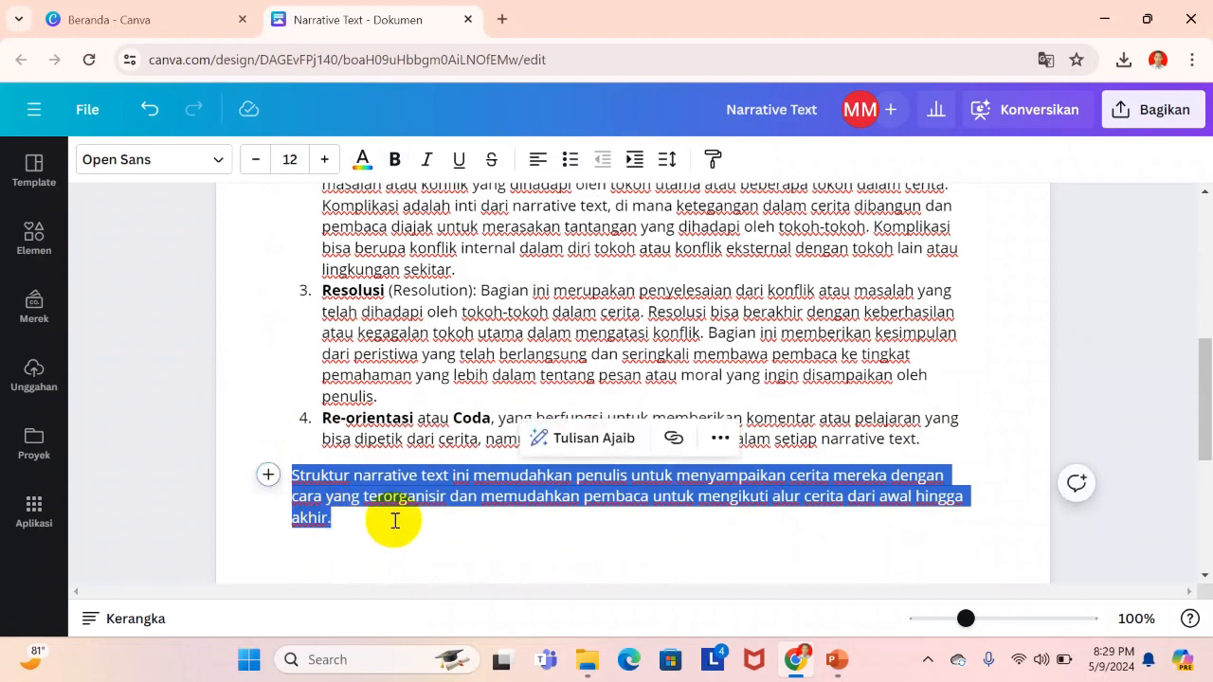
pyautogui.moveTo(582, 654)
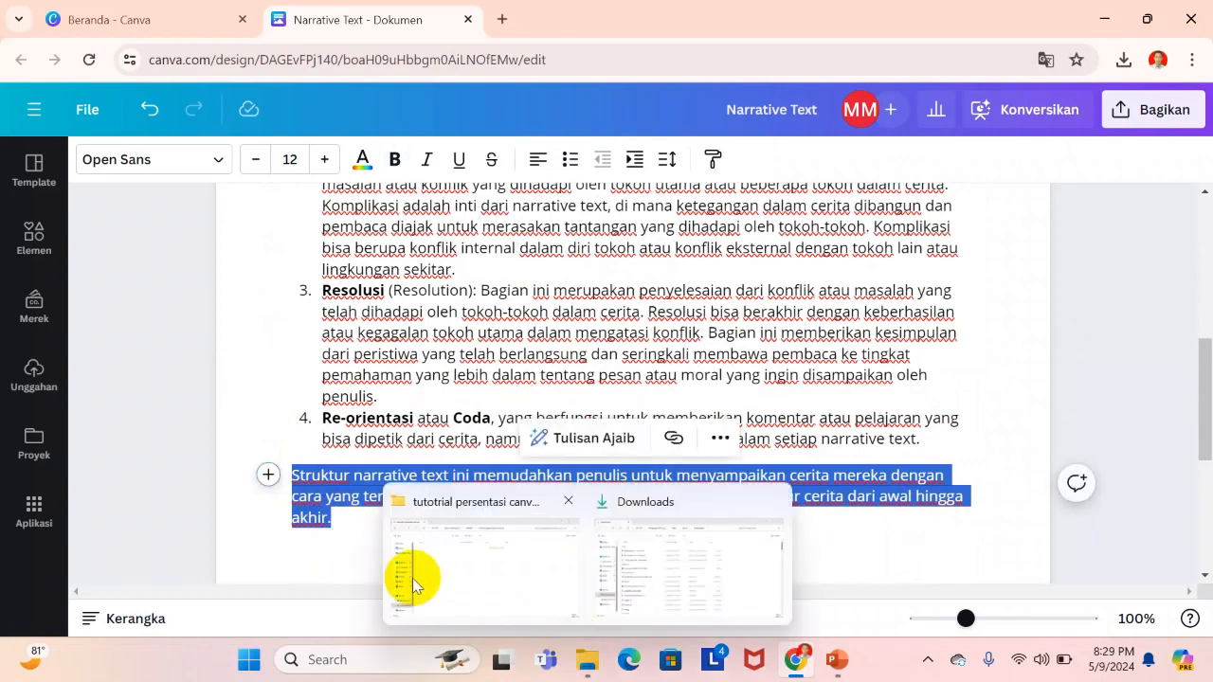
pyautogui.moveTo(437, 577)
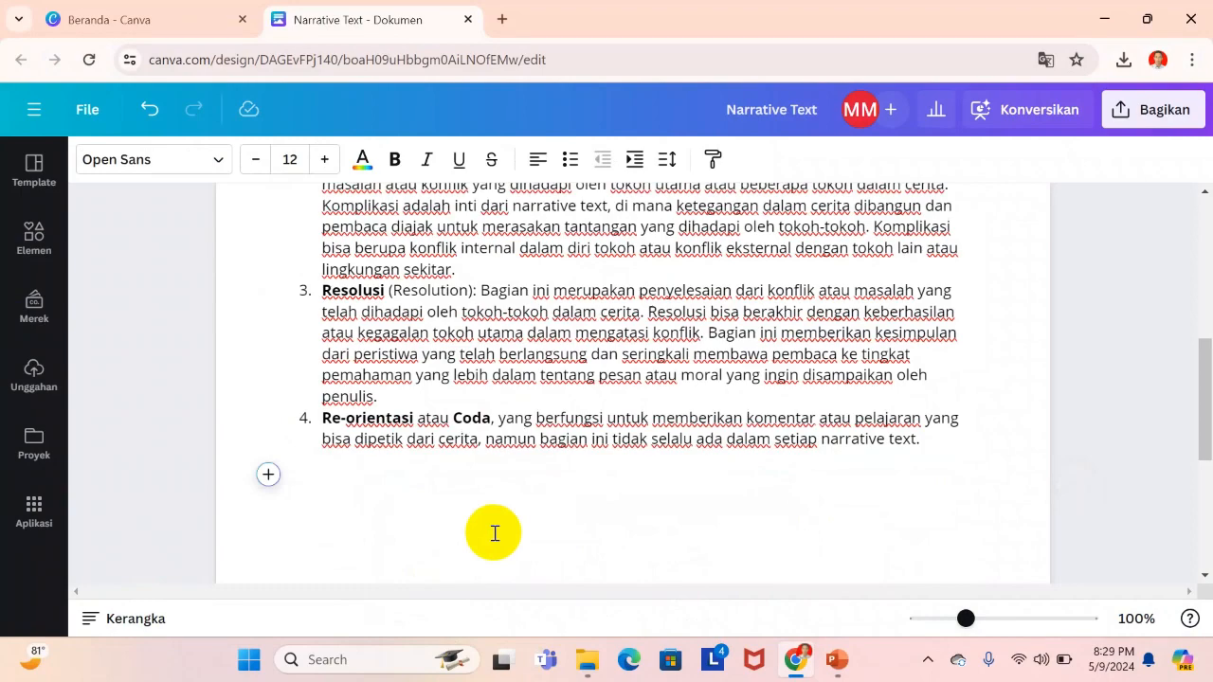
# Step: Review the edited document from the title through the definition to the last item of the generic structure list
pyautogui.scroll(3, 588, 464)
pyautogui.scroll(-2, 593, 469)
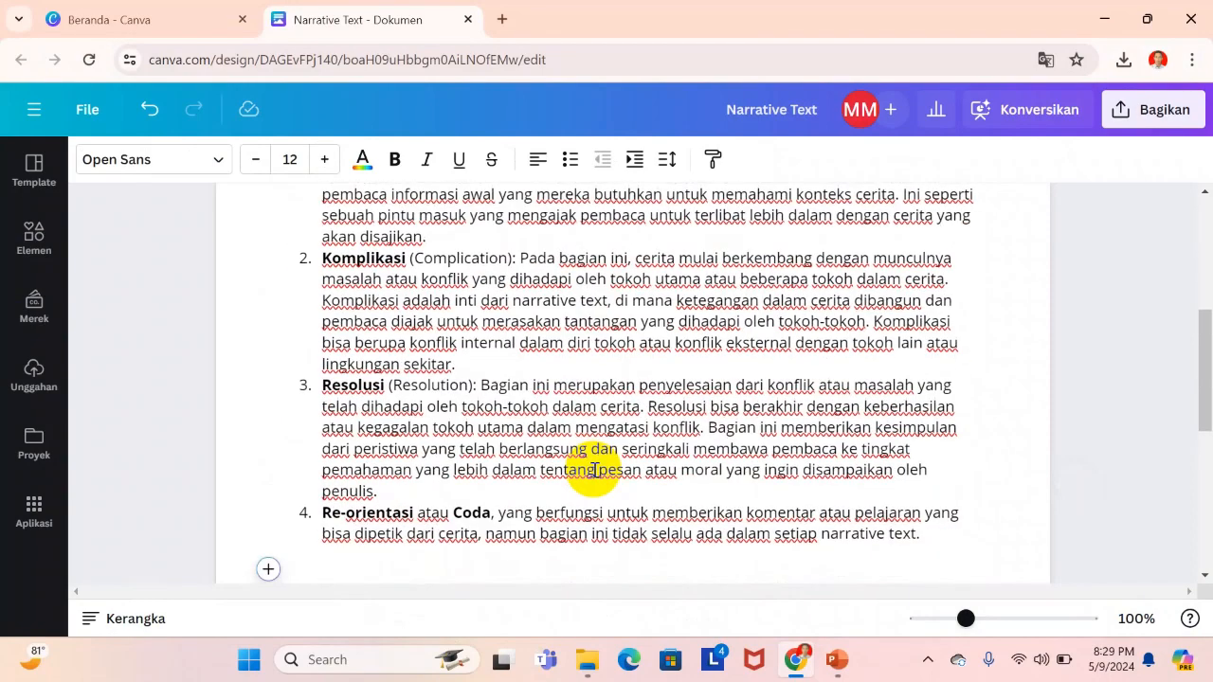
pyautogui.scroll(3, 425, 388)
pyautogui.scroll(-1, 426, 390)
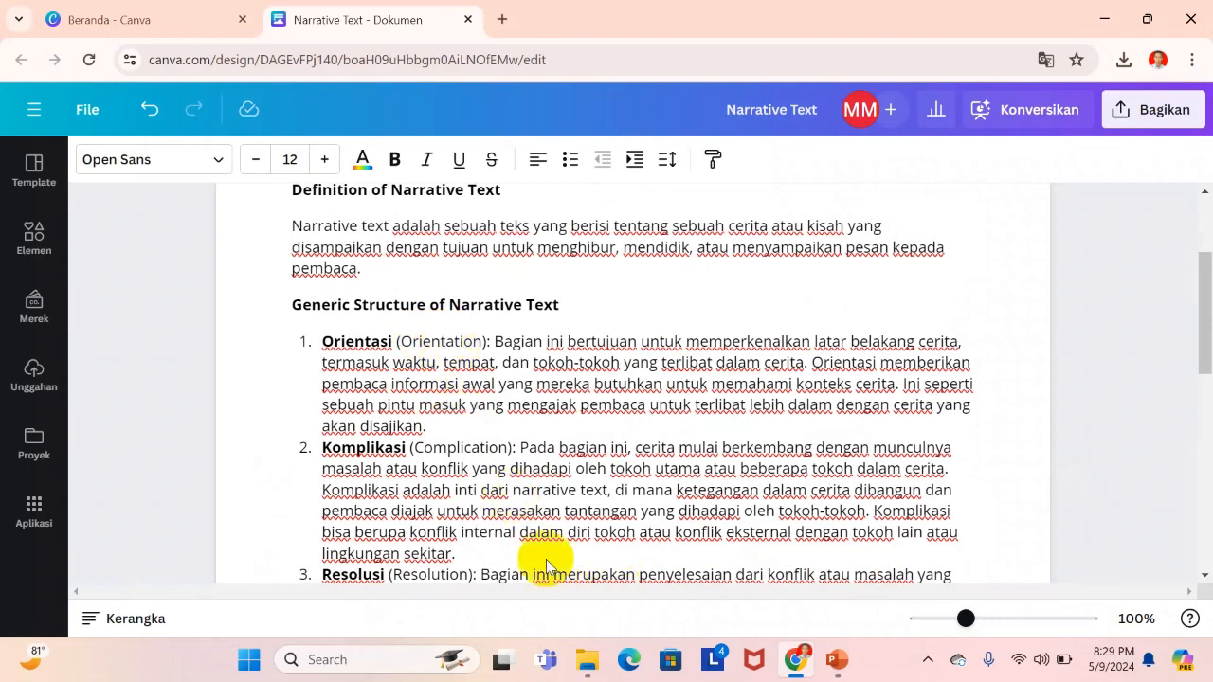
pyautogui.scroll(2, 579, 339)
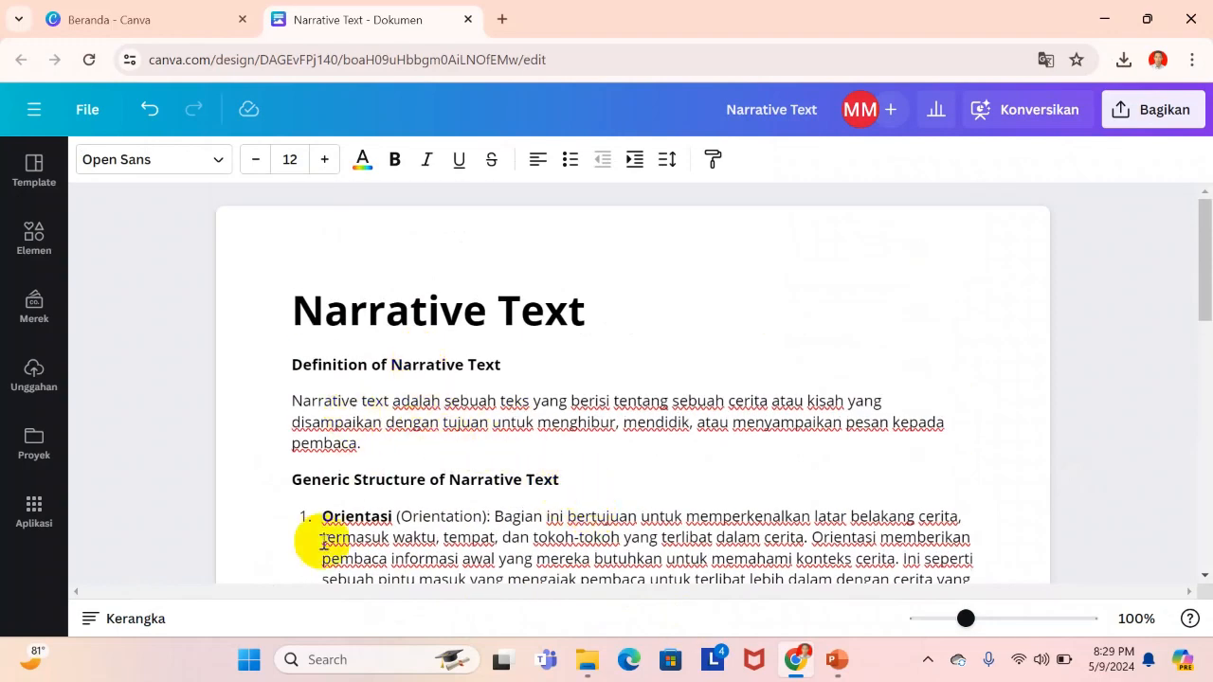
pyautogui.scroll(-4, 401, 512)
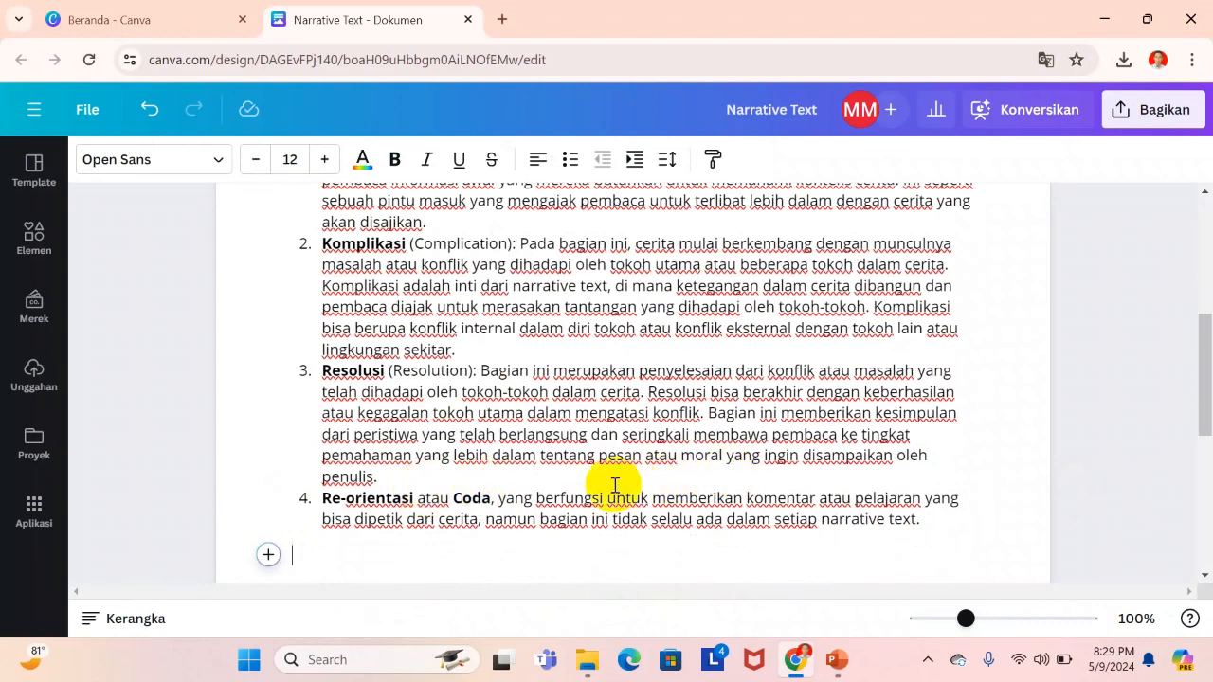
pyautogui.scroll(3, 615, 483)
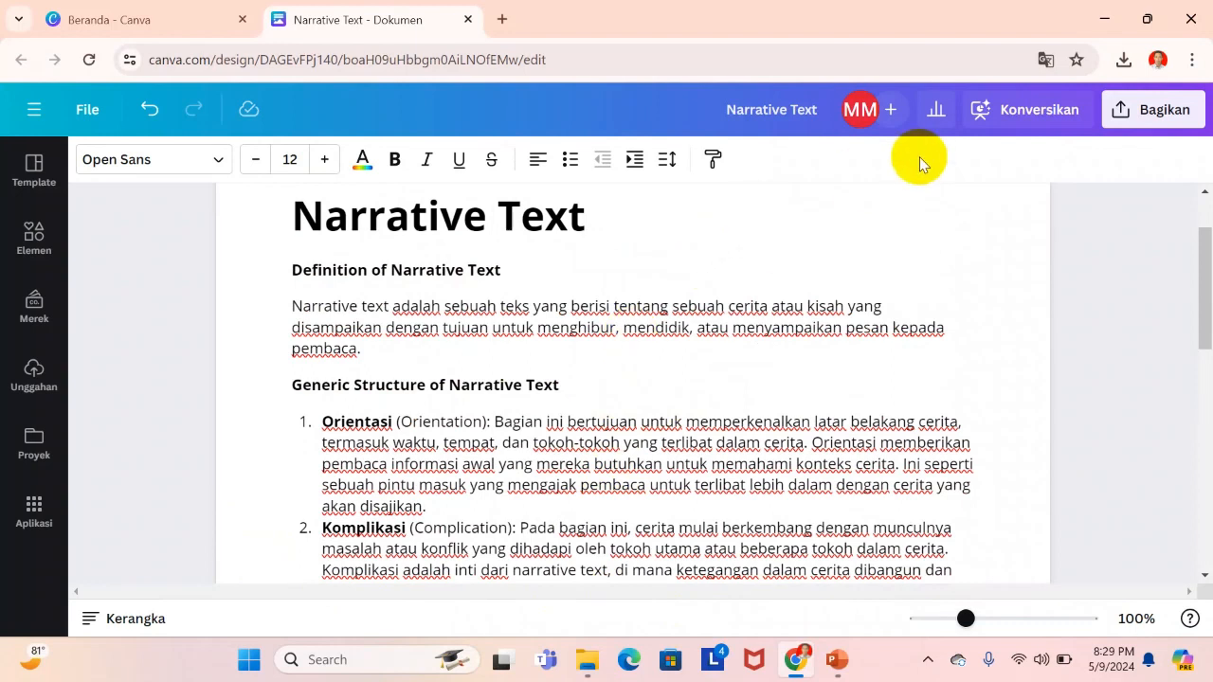
# Step: Start converting the document into a presentation and look through the template styles and the slide preview
pyautogui.click(1019, 118)
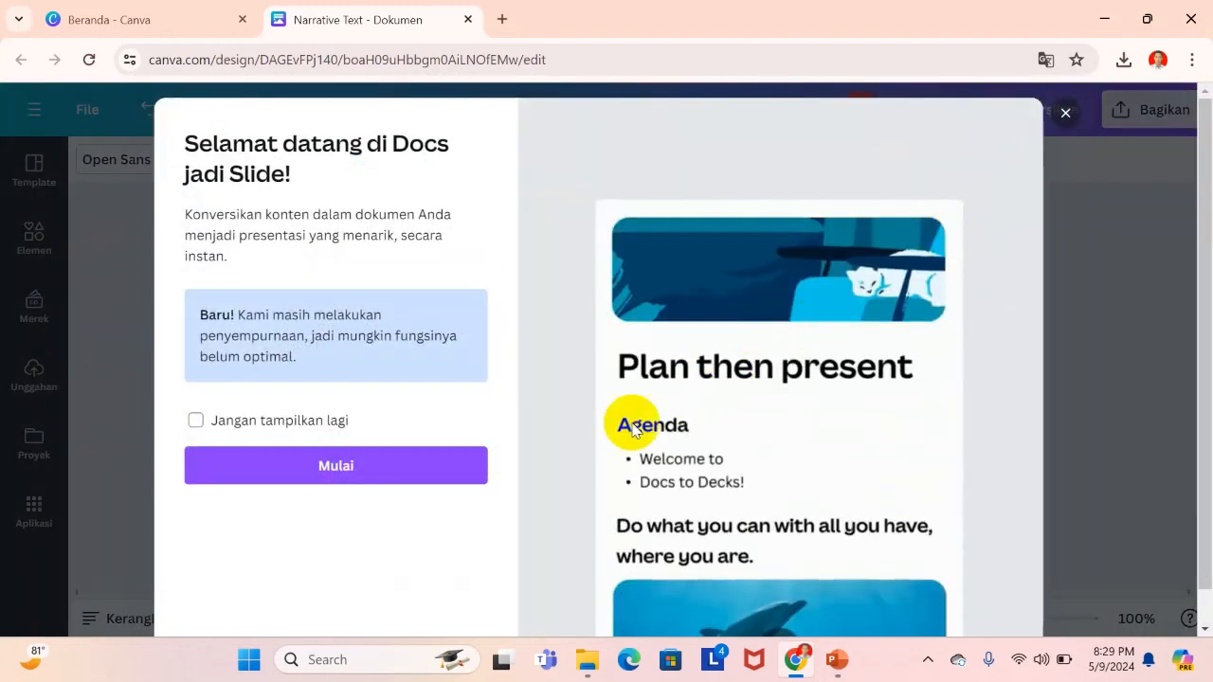
pyautogui.click(337, 469)
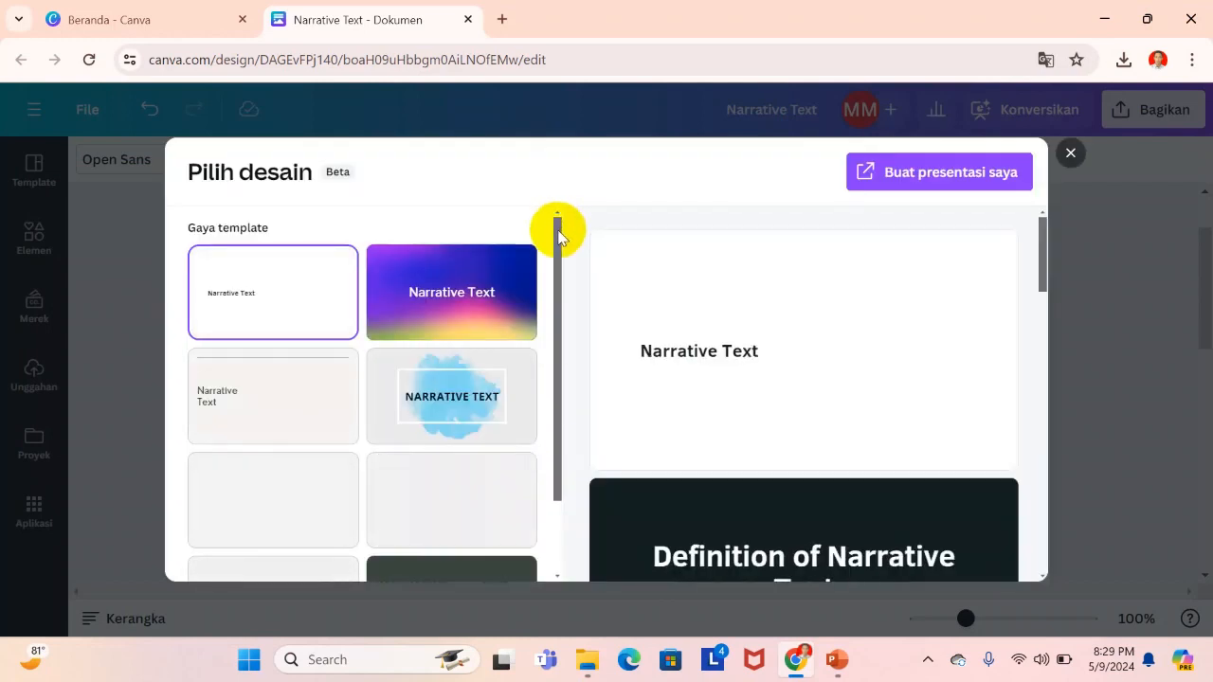
pyautogui.moveTo(559, 232)
pyautogui.mouseDown()
pyautogui.moveTo(560, 312)
pyautogui.moveTo(563, 222)
pyautogui.mouseUp()
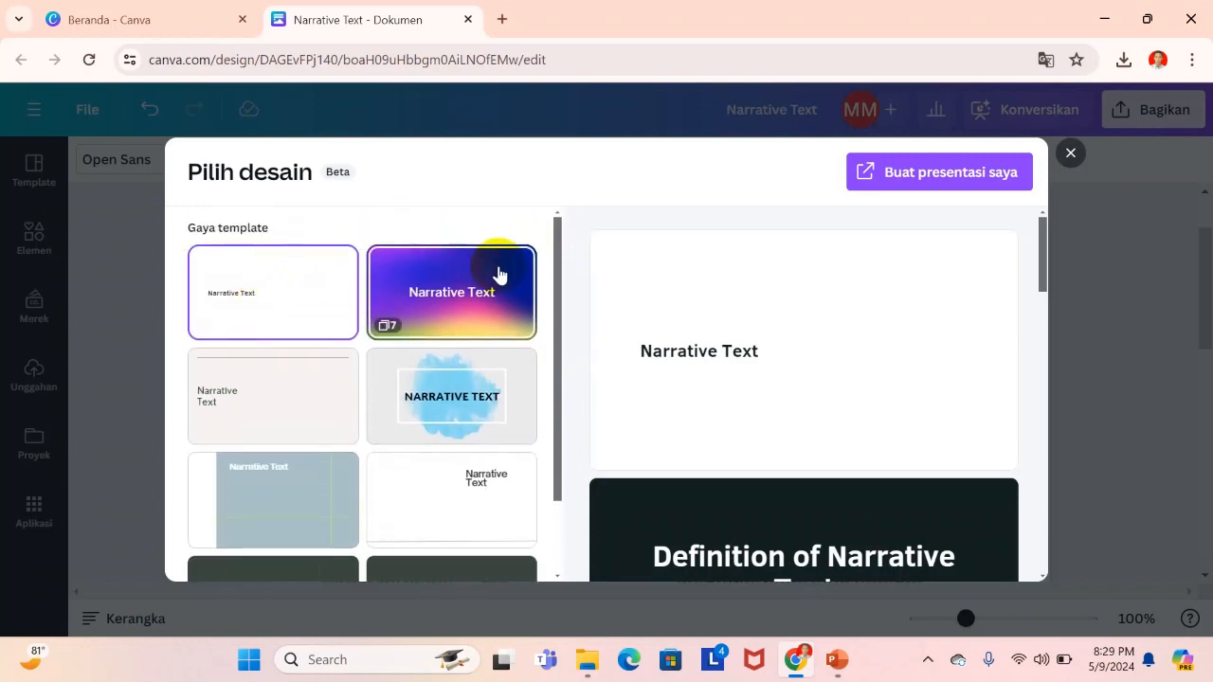
pyautogui.scroll(-1, 484, 313)
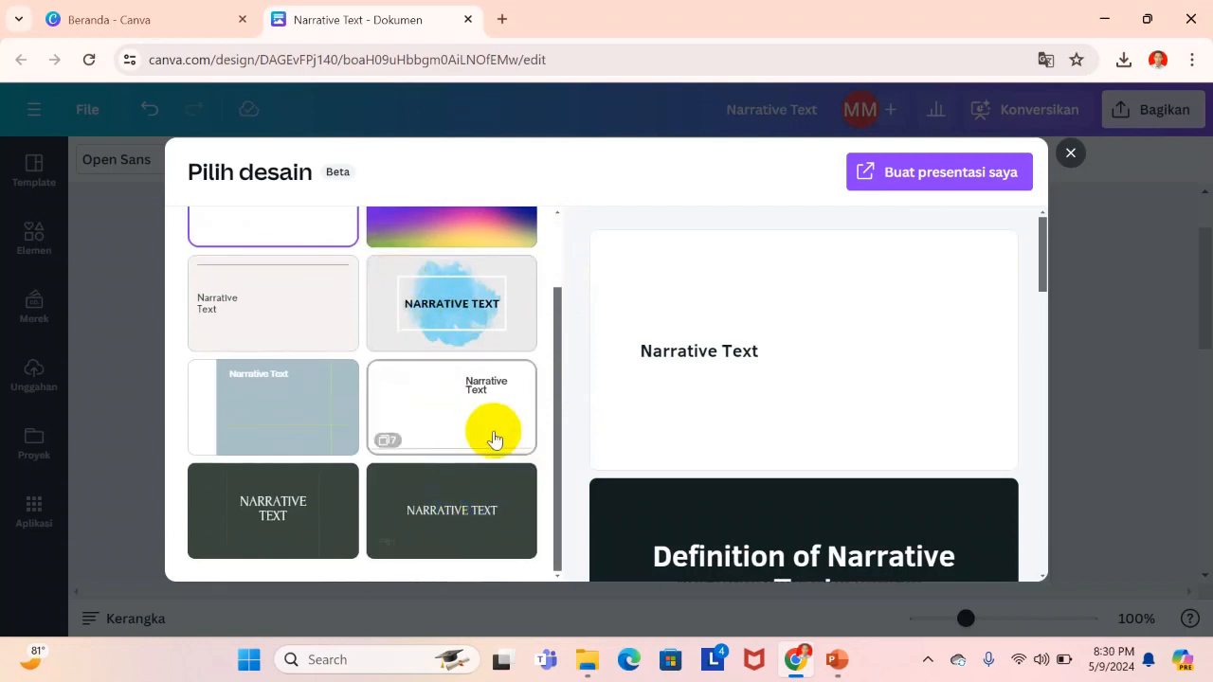
pyautogui.scroll(1, 396, 464)
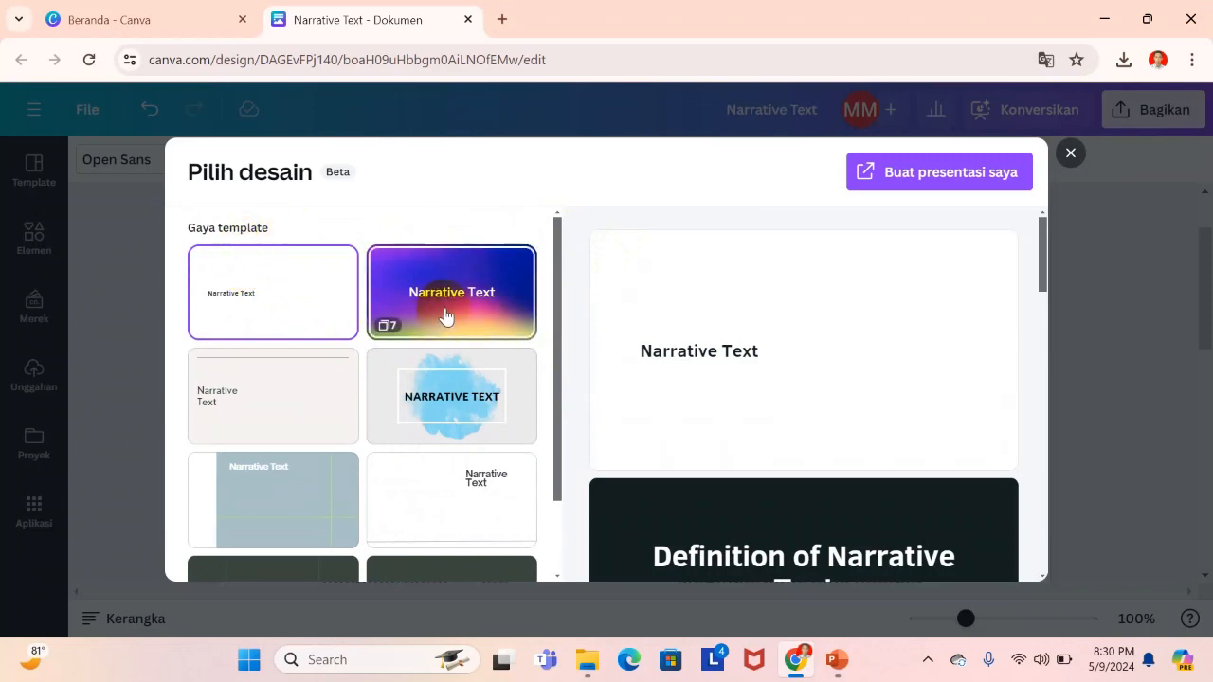
pyautogui.scroll(-3, 853, 446)
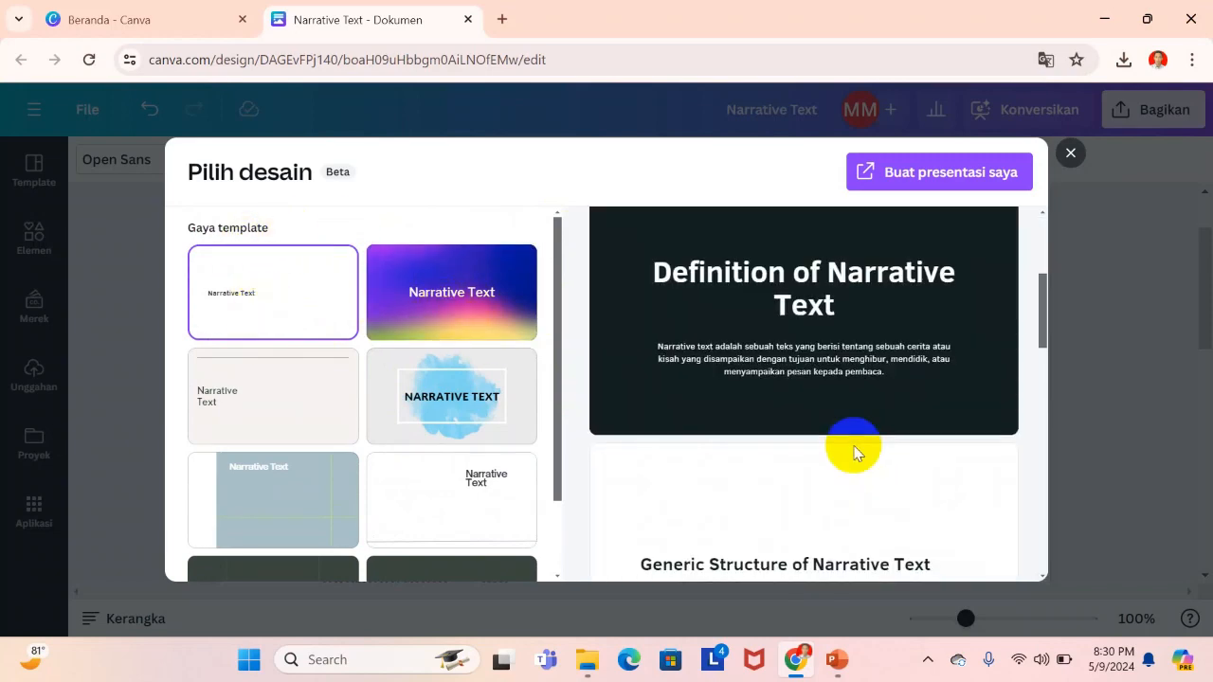
pyautogui.scroll(-10, 853, 453)
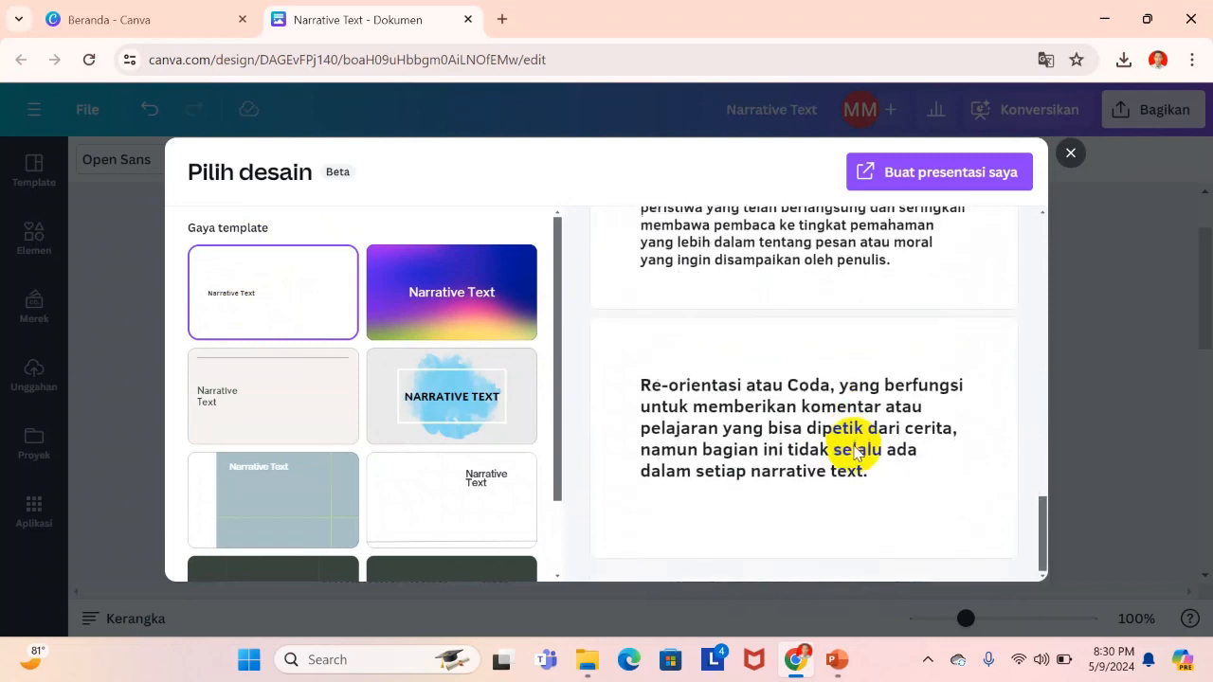
# Step: Preview the slides in the purple-blue gradient template style and in the beige style with the thin line, through to the Re-orientasi slide
pyautogui.click(477, 313)
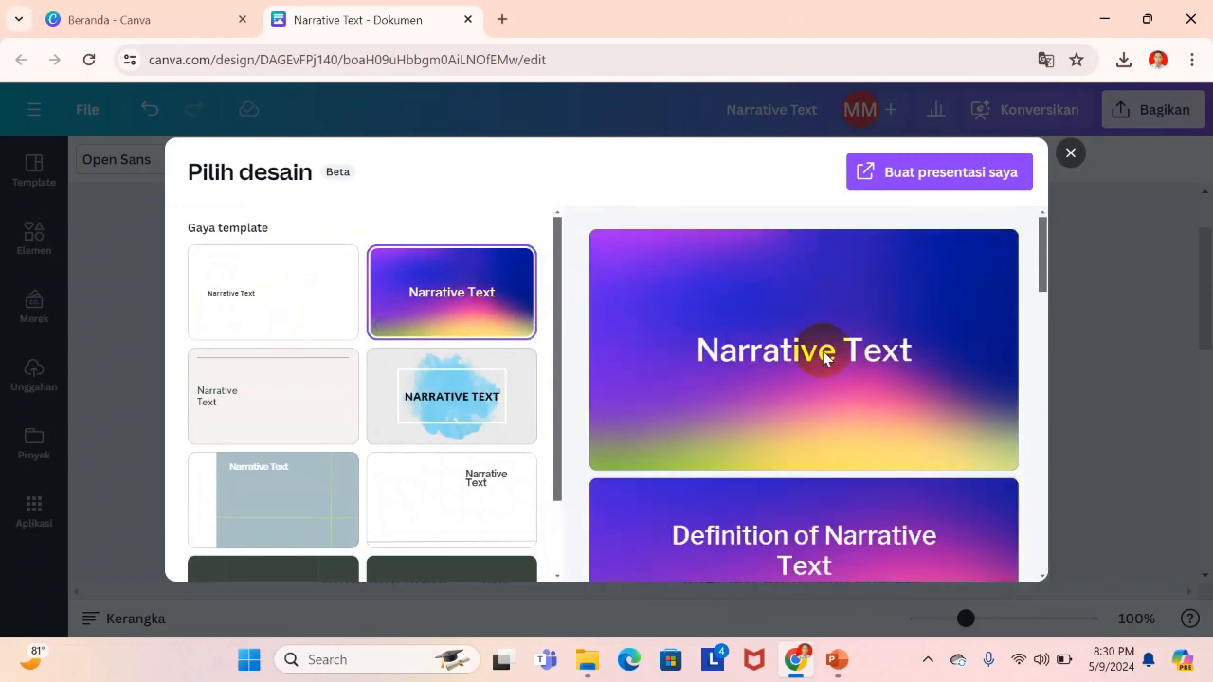
pyautogui.scroll(-3, 822, 359)
pyautogui.scroll(-10, 822, 358)
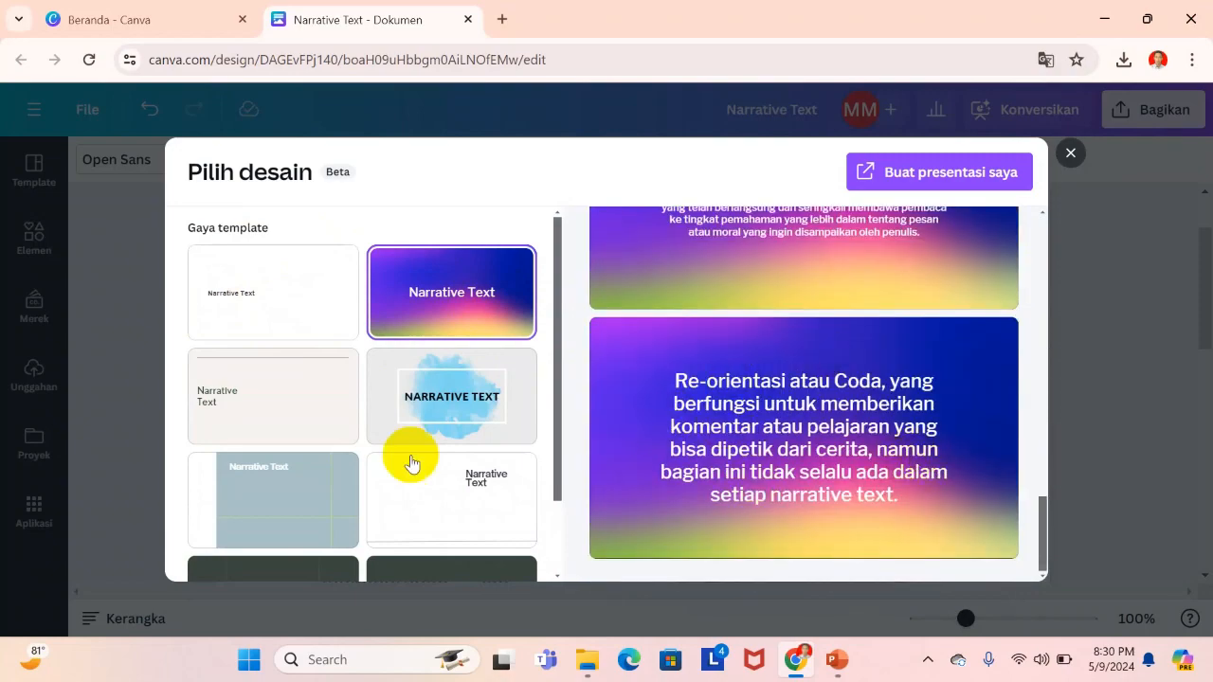
pyautogui.click(272, 424)
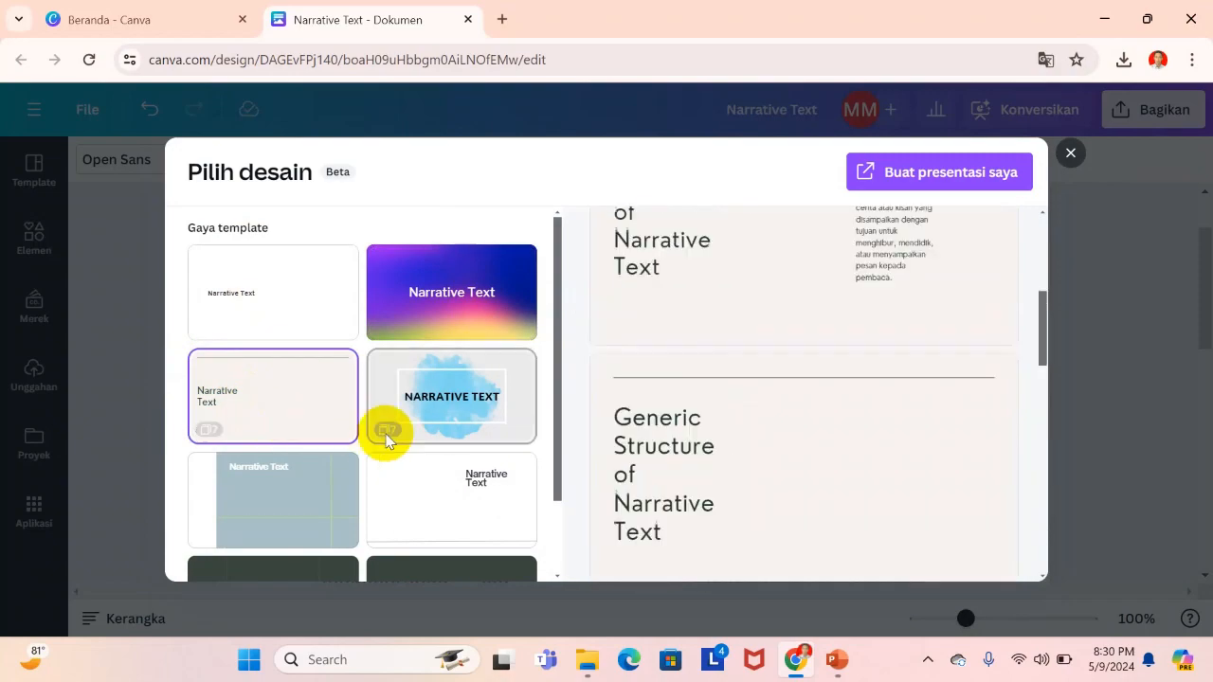
pyautogui.scroll(-5, 631, 411)
pyautogui.scroll(-10, 679, 417)
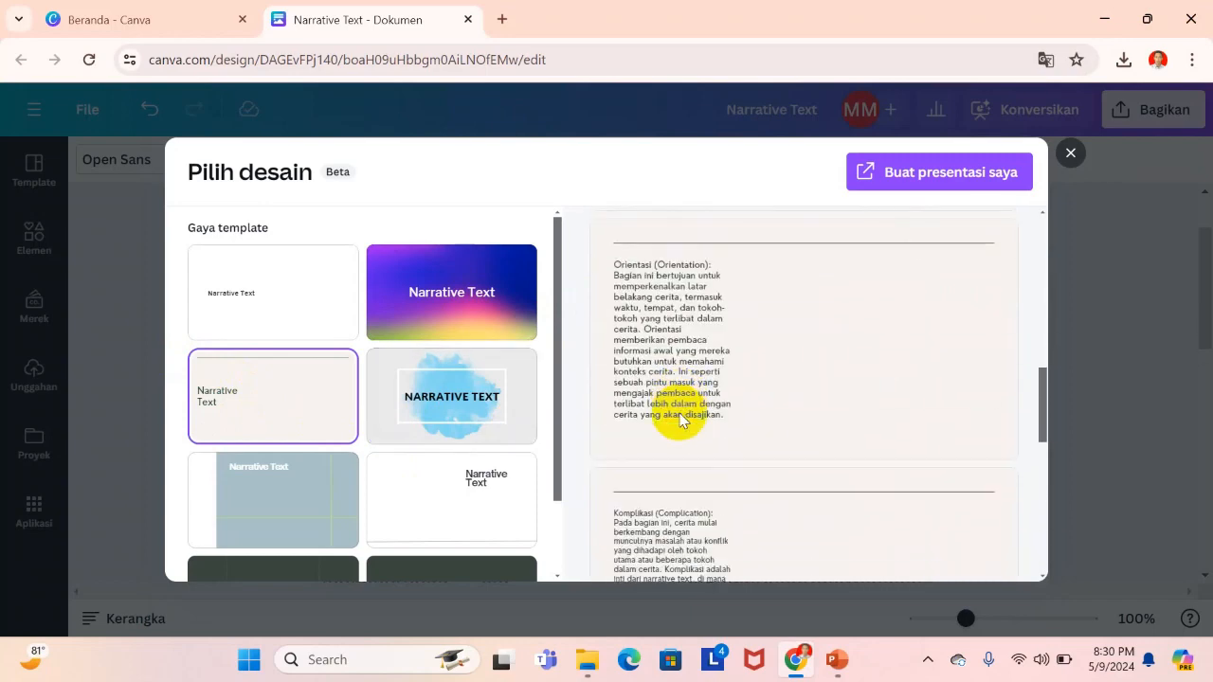
pyautogui.scroll(-5, 679, 417)
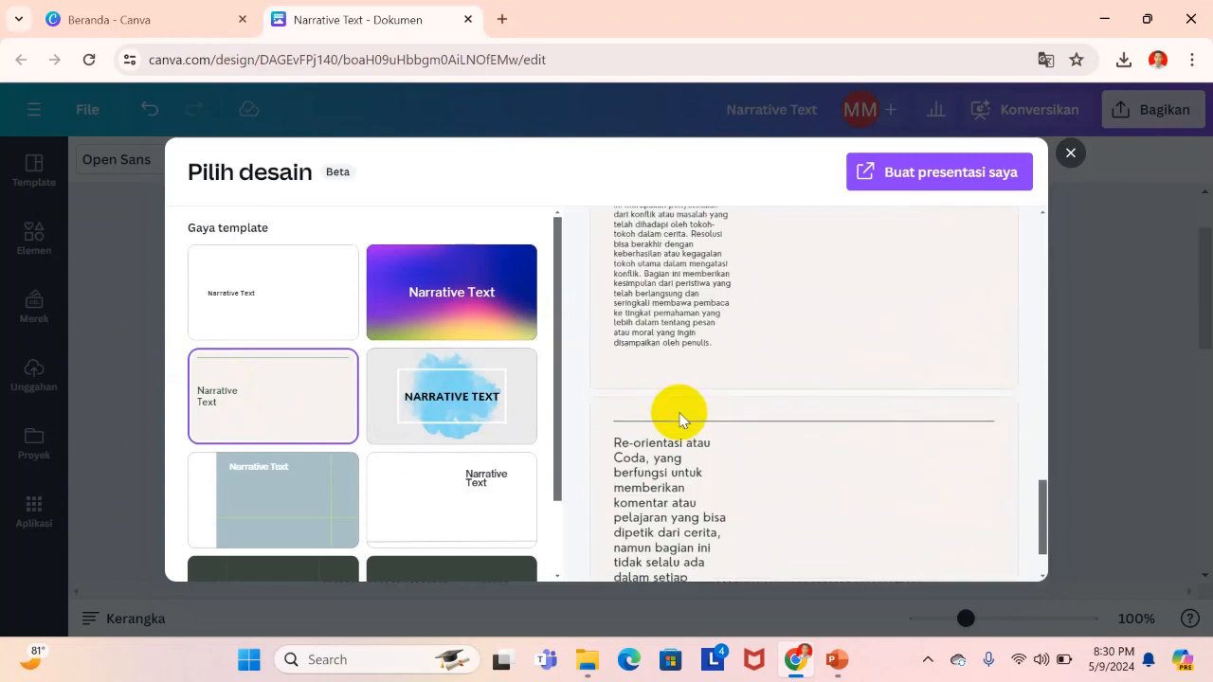
# Step: Preview all slides in the blue watercolor template style, through to the Re-orientasi slide
pyautogui.click(443, 406)
pyautogui.scroll(-8, 713, 399)
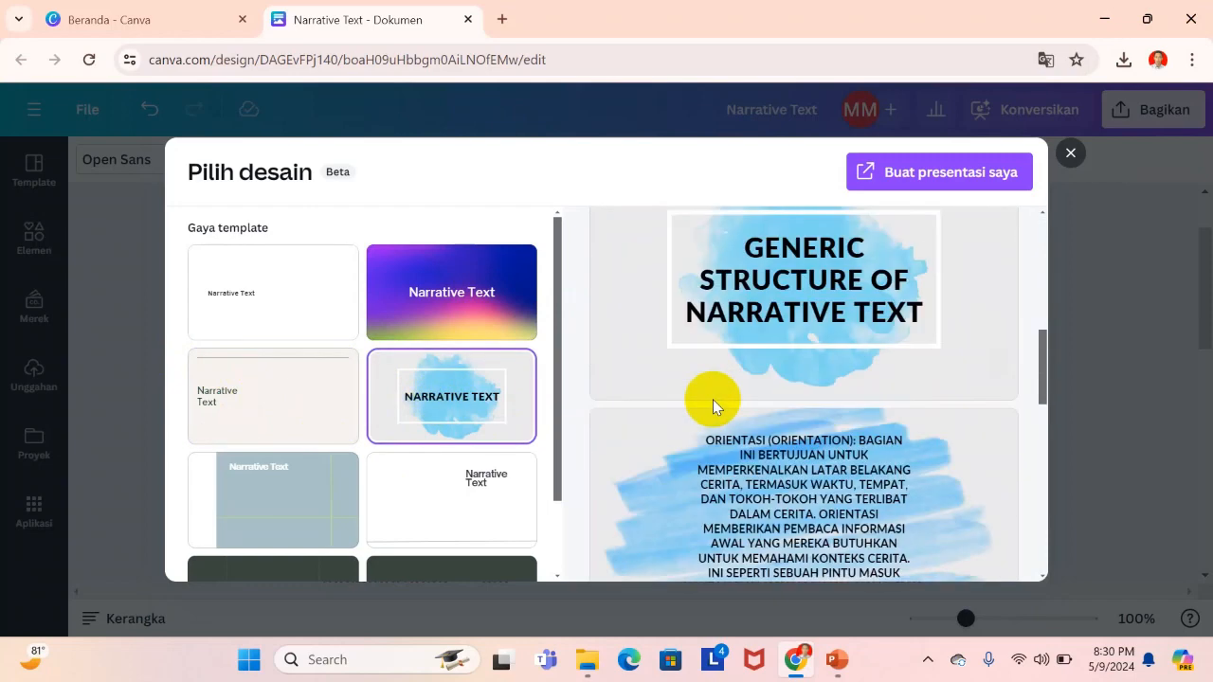
pyautogui.scroll(-15, 713, 399)
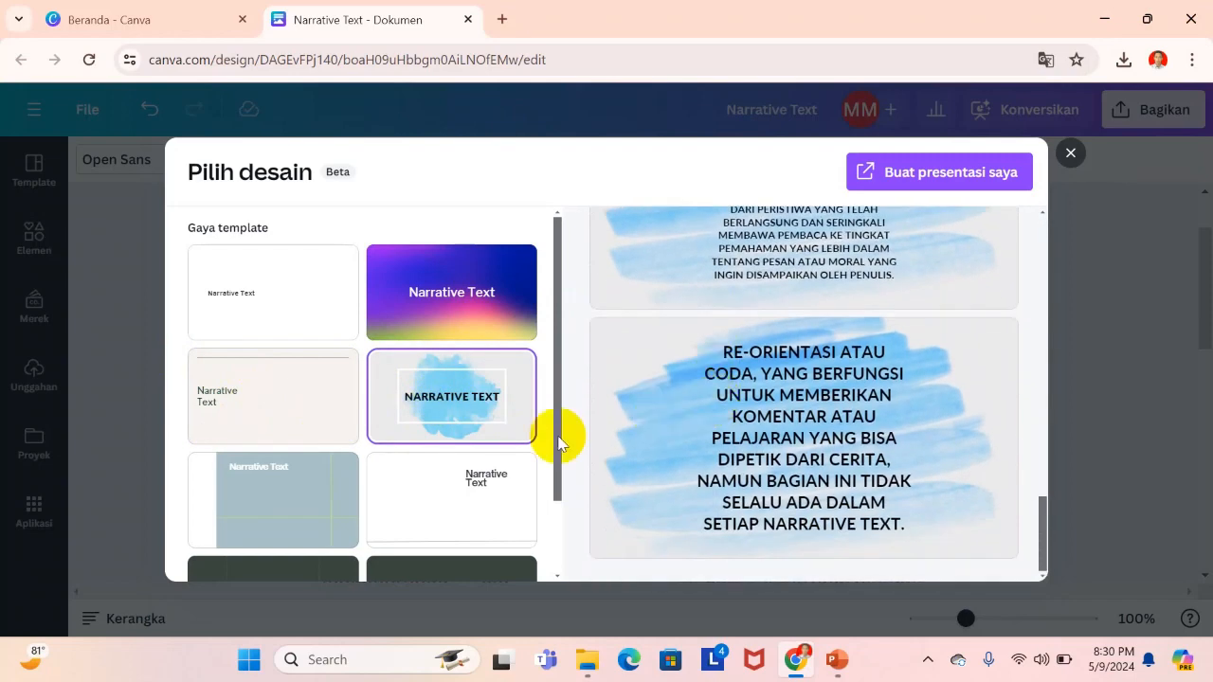
# Step: Preview the slides in the dark green template style with the two-line title, then select the dark green style with the one-line title
pyautogui.scroll(-1, 284, 425)
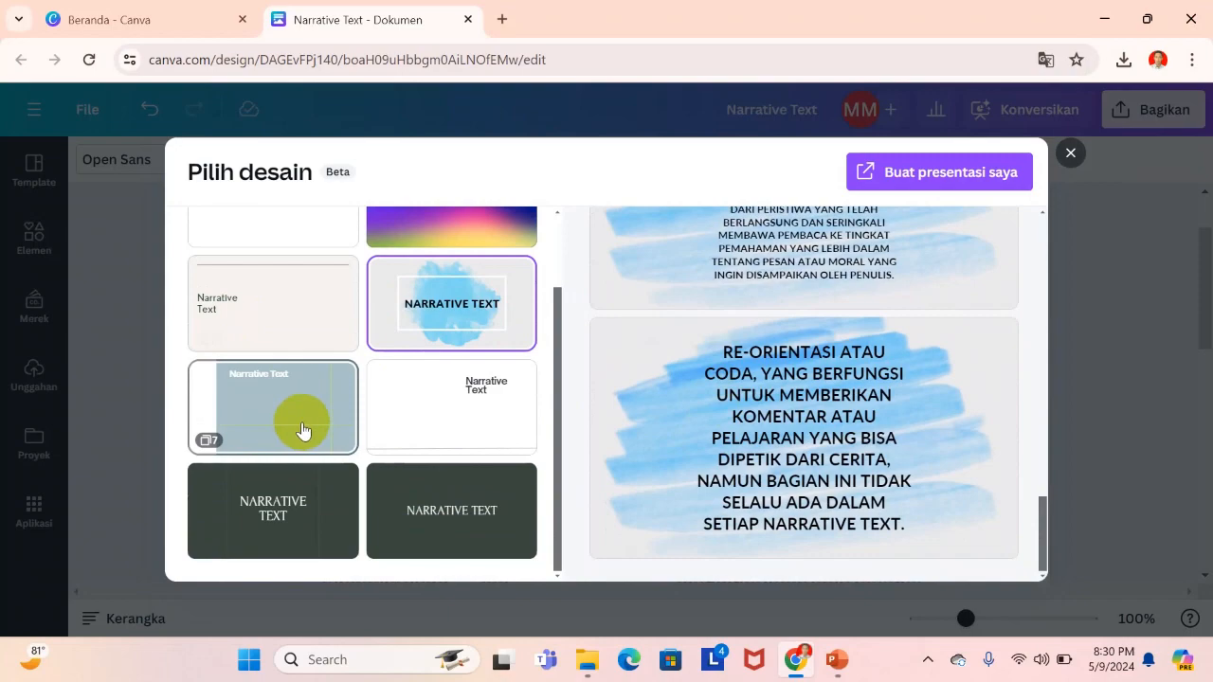
pyautogui.click(263, 532)
pyautogui.scroll(-3, 625, 417)
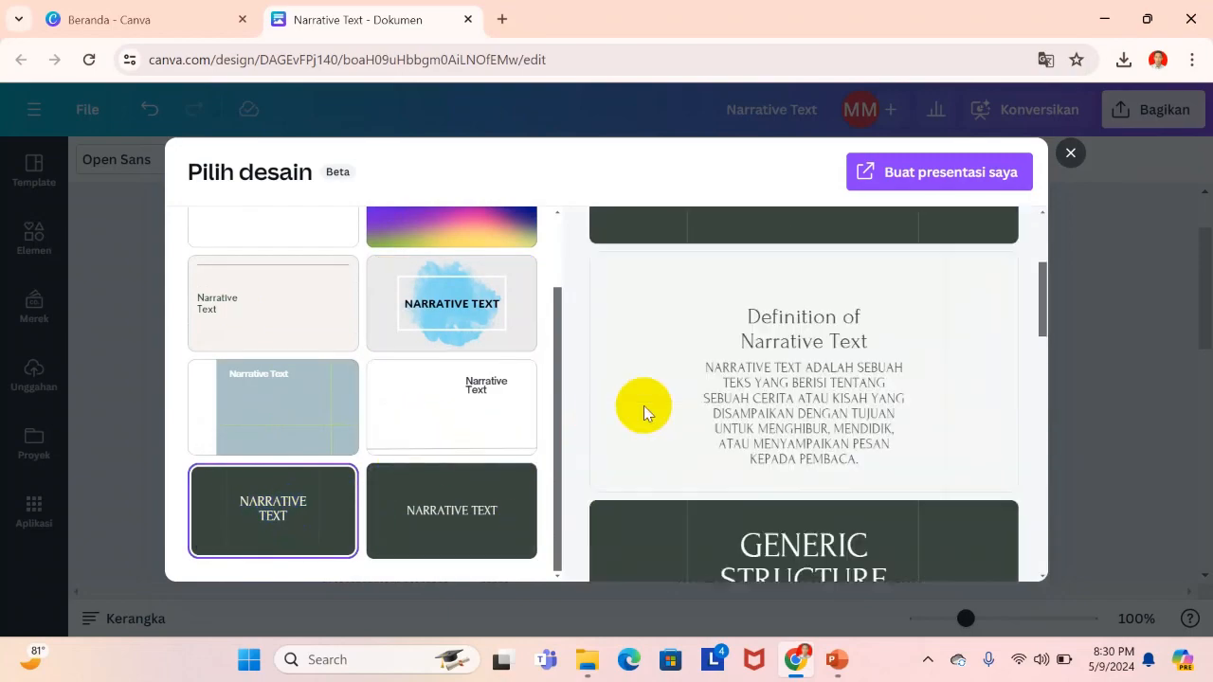
pyautogui.scroll(-6, 726, 406)
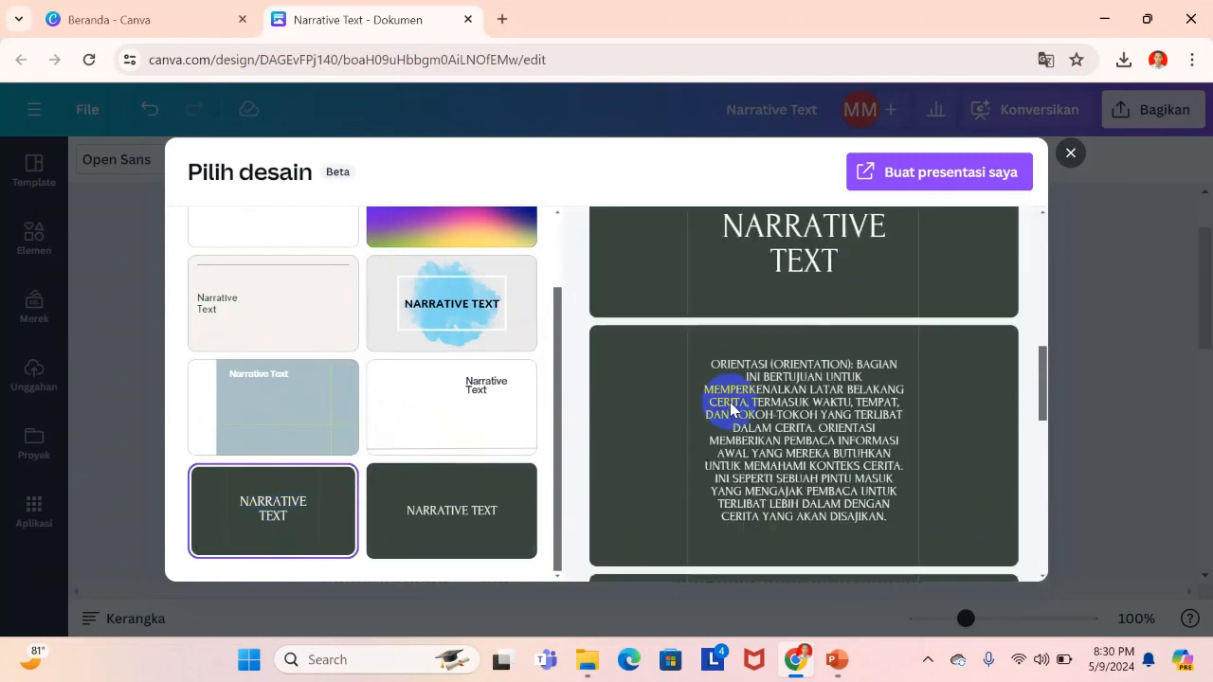
pyautogui.scroll(1, 808, 464)
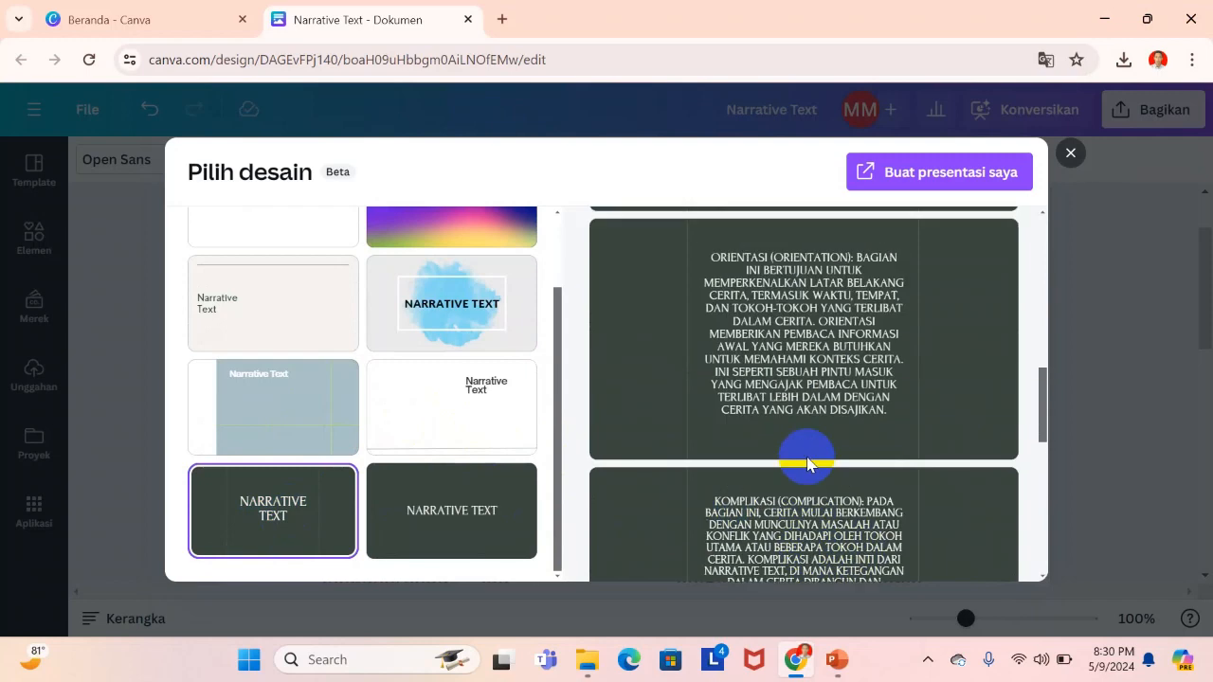
pyautogui.scroll(-8, 807, 463)
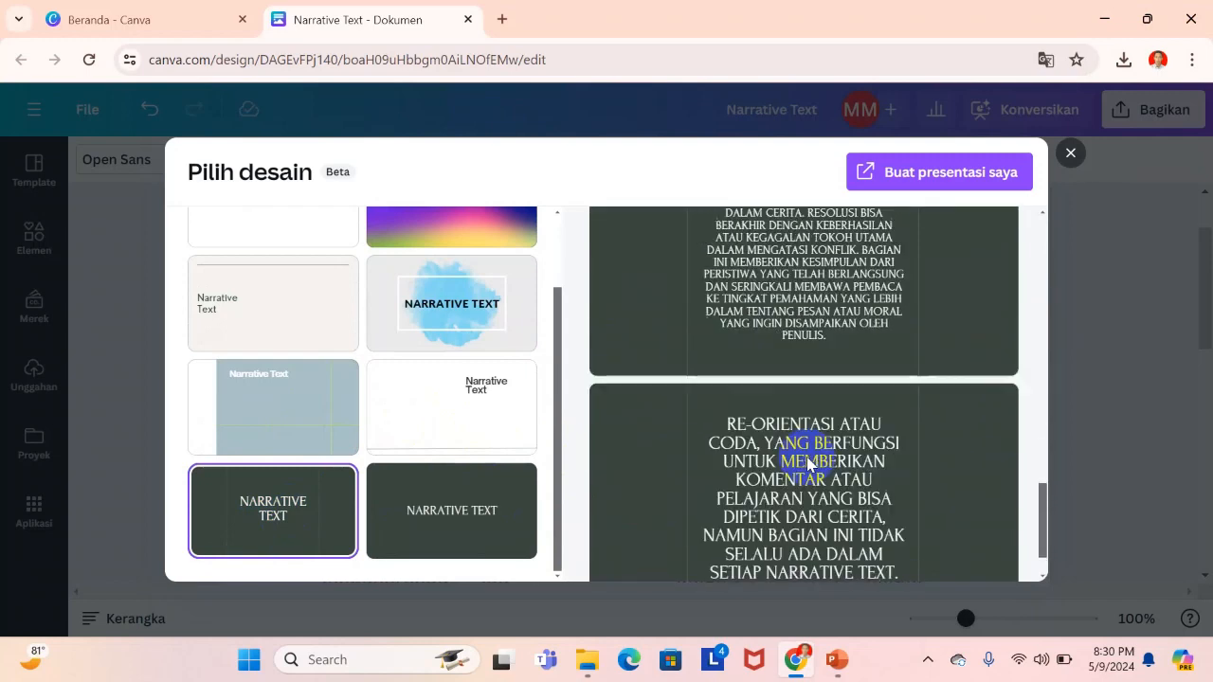
pyautogui.scroll(3, 341, 492)
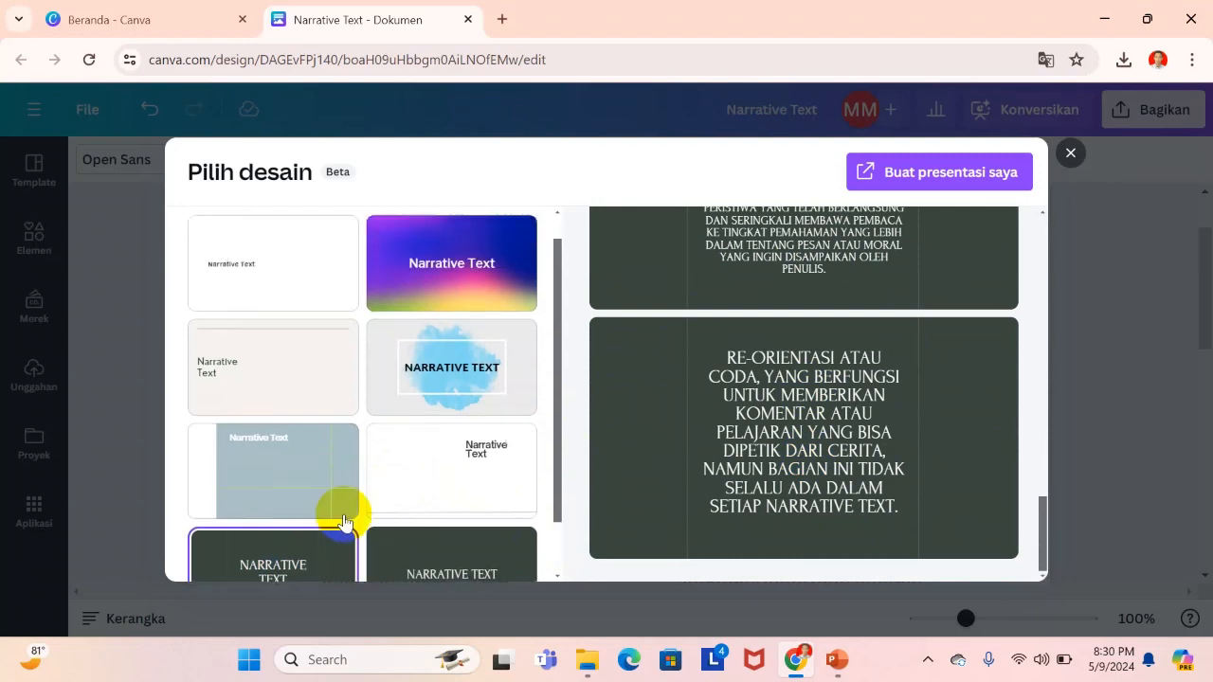
pyautogui.scroll(-2, 328, 490)
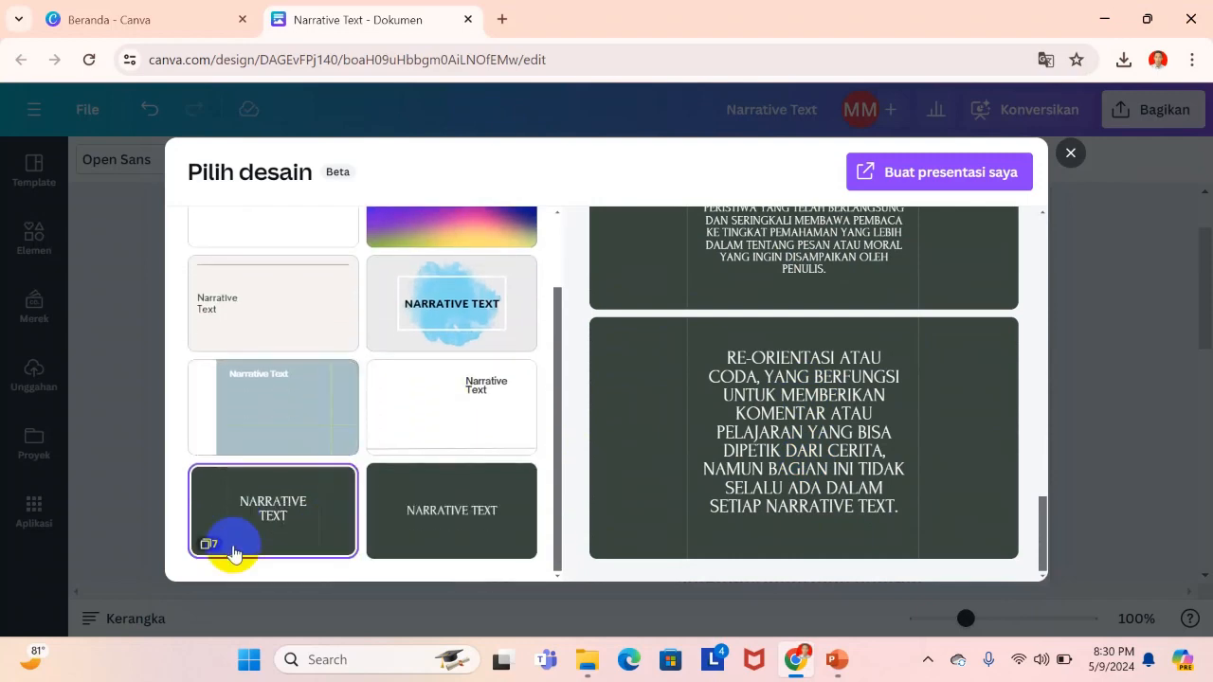
pyautogui.click(469, 502)
pyautogui.scroll(12, 661, 439)
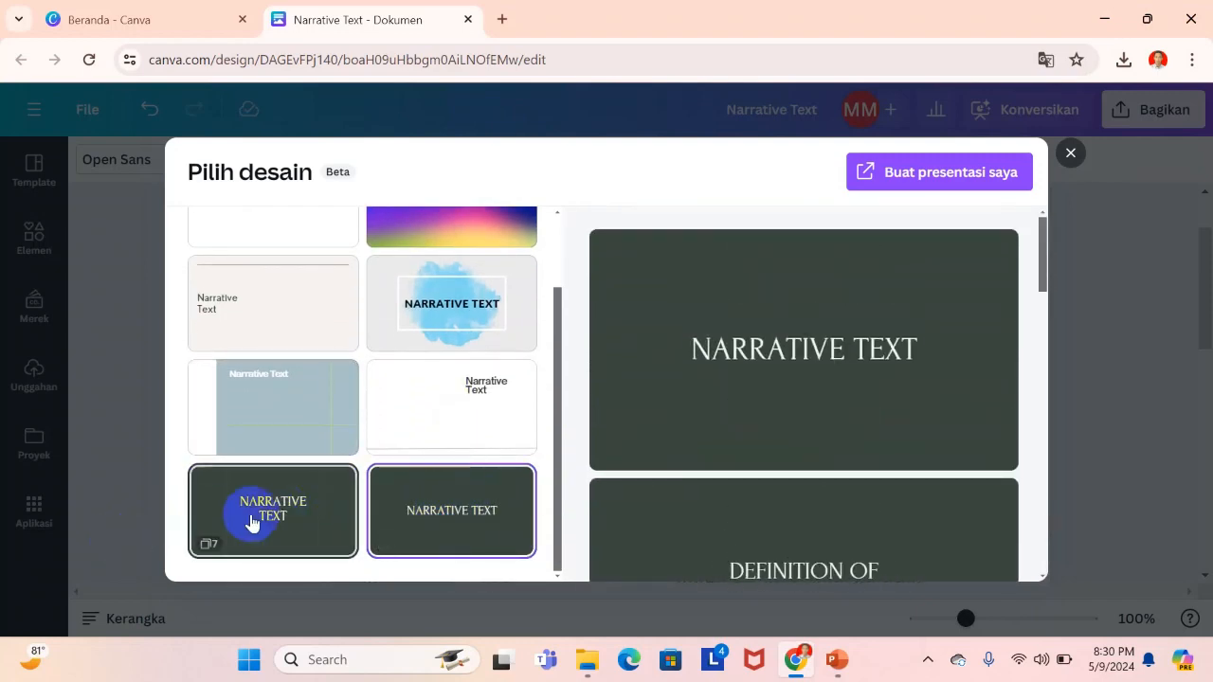